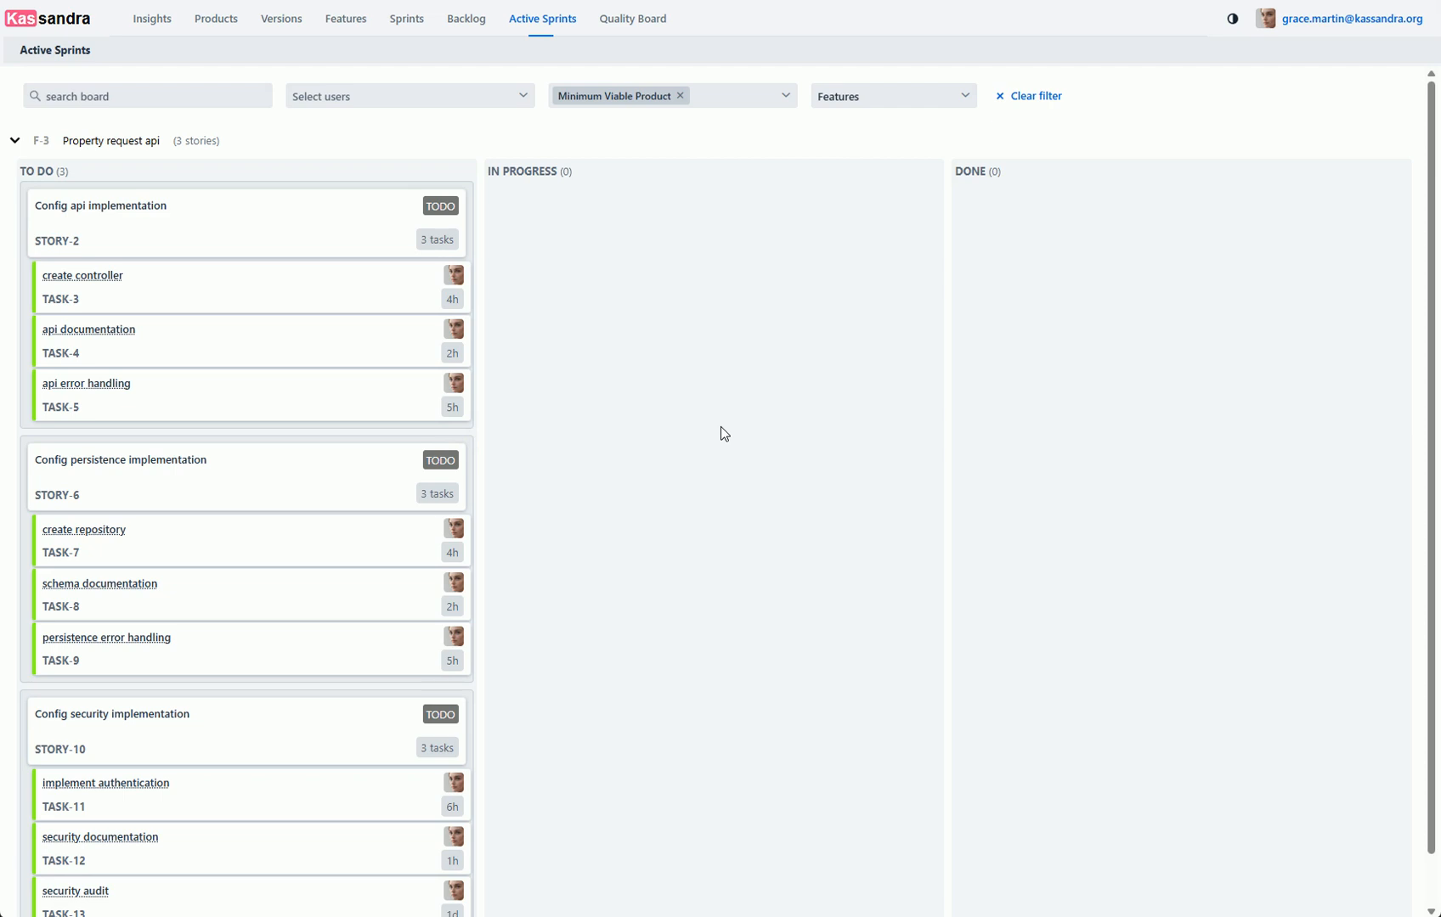
- Search the sprint board for "controller" and clear the search again
left_click(150, 97)
type("cont")
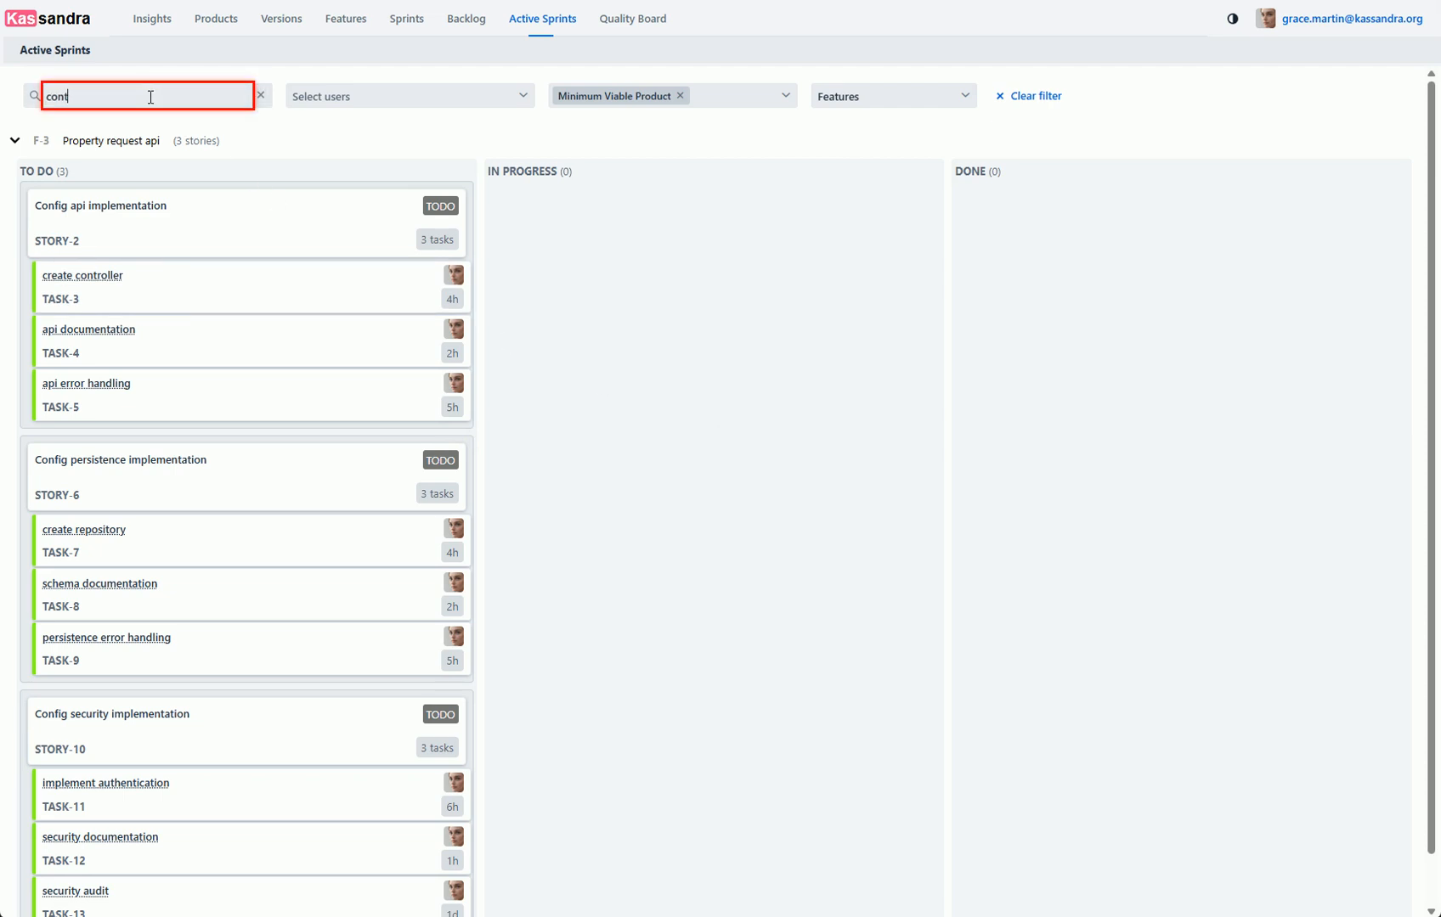
type("roller")
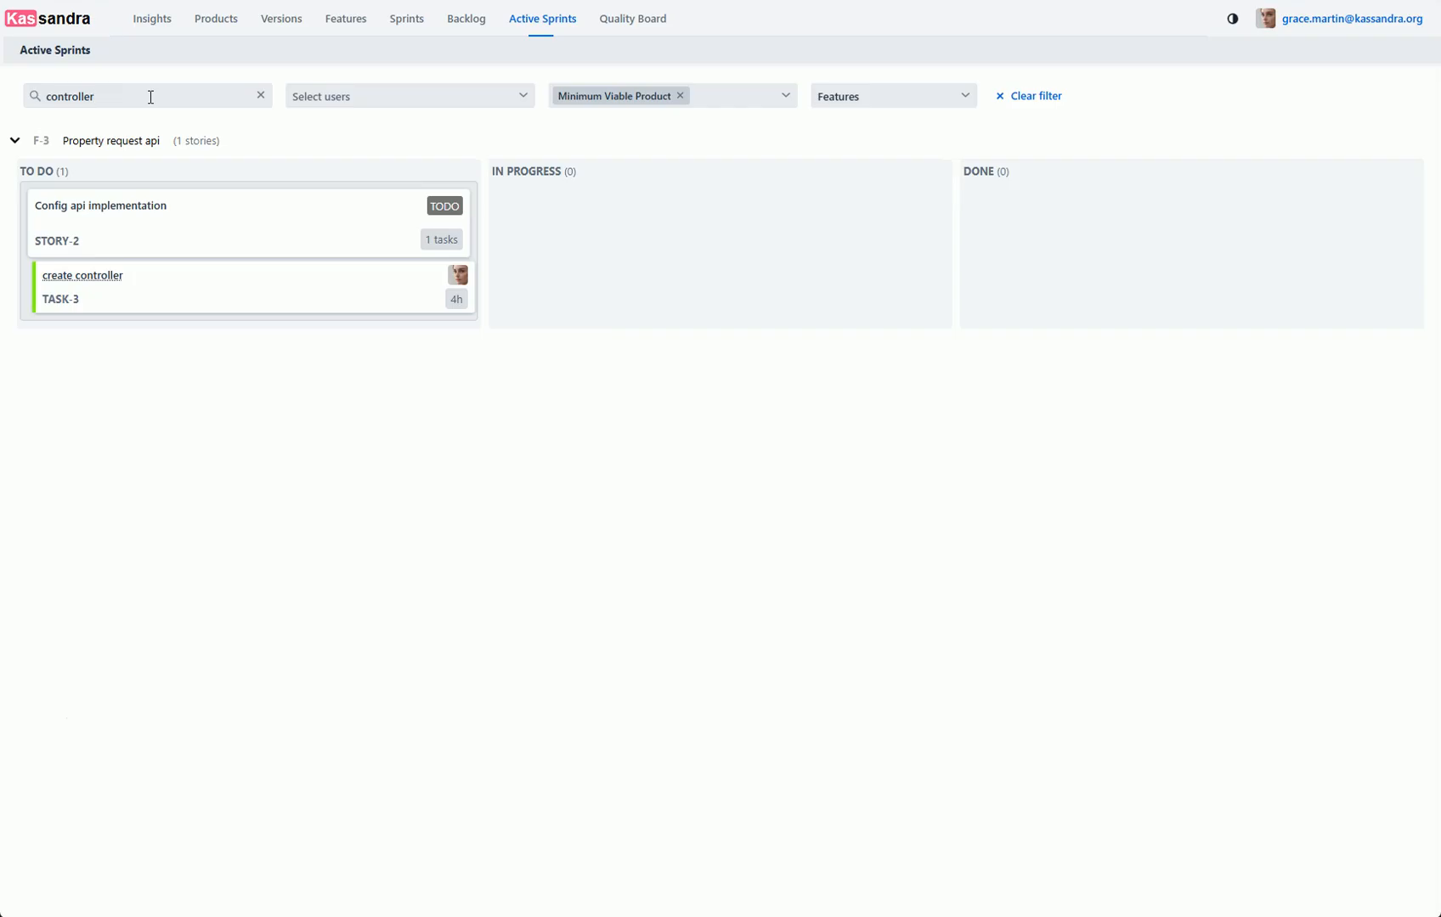
left_click(259, 95)
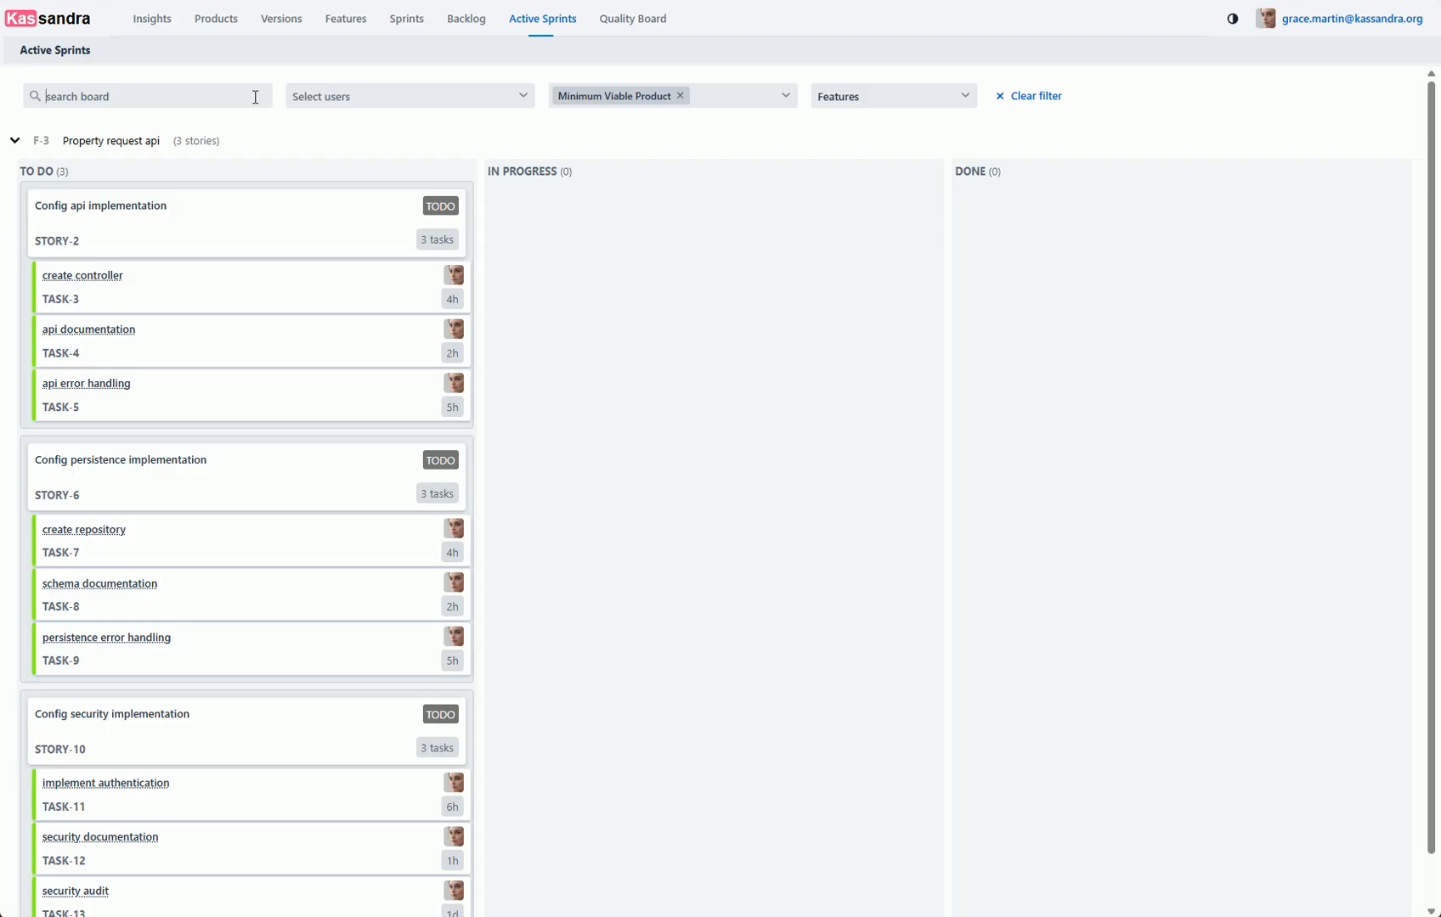
- Filter the board by the signed-in user and group it by Stories
left_click(521, 102)
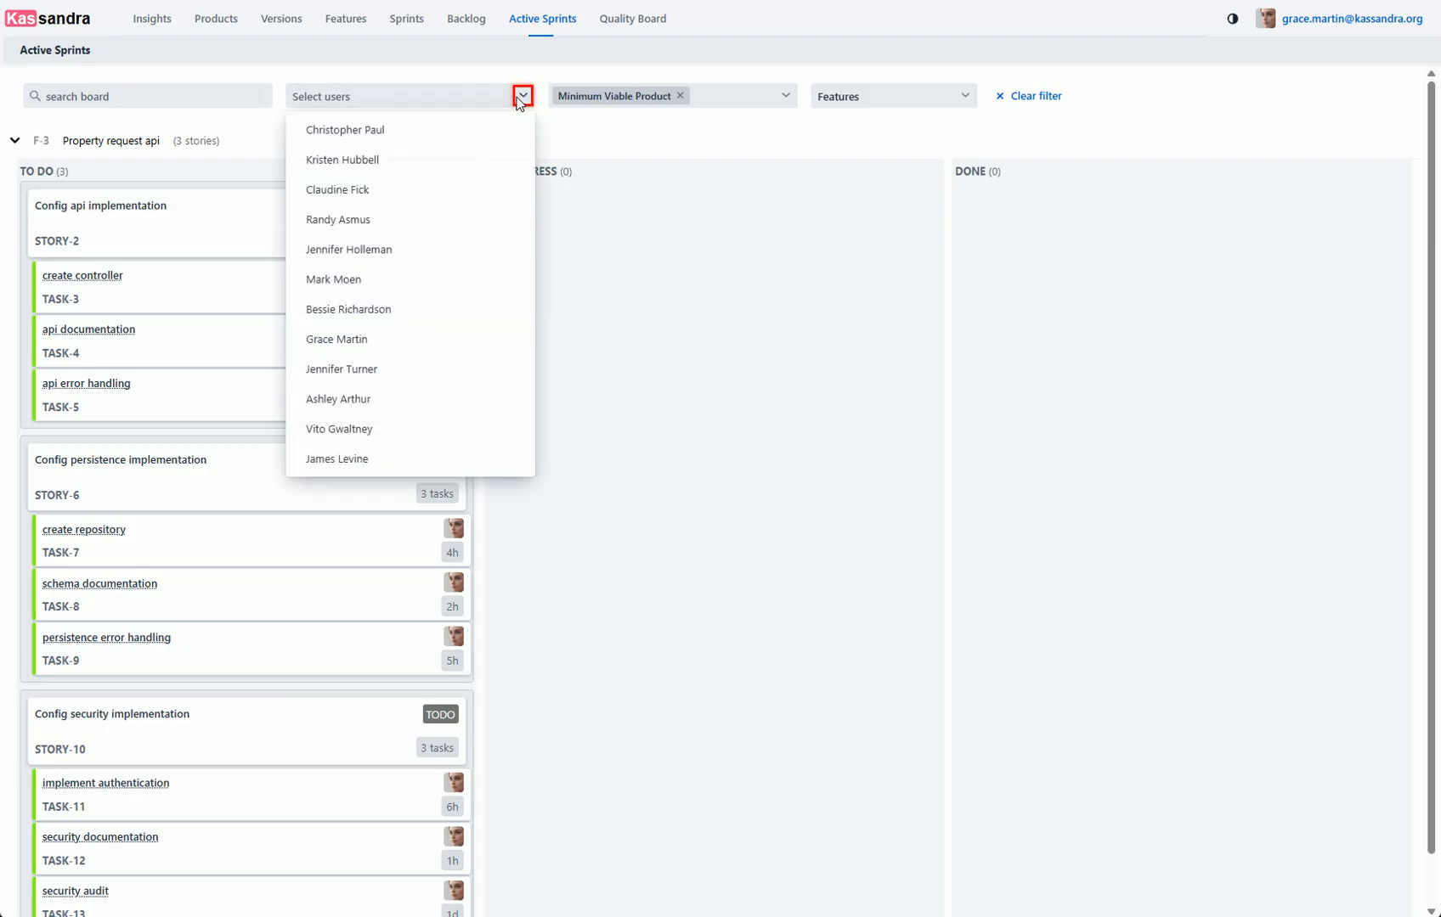
left_click(405, 344)
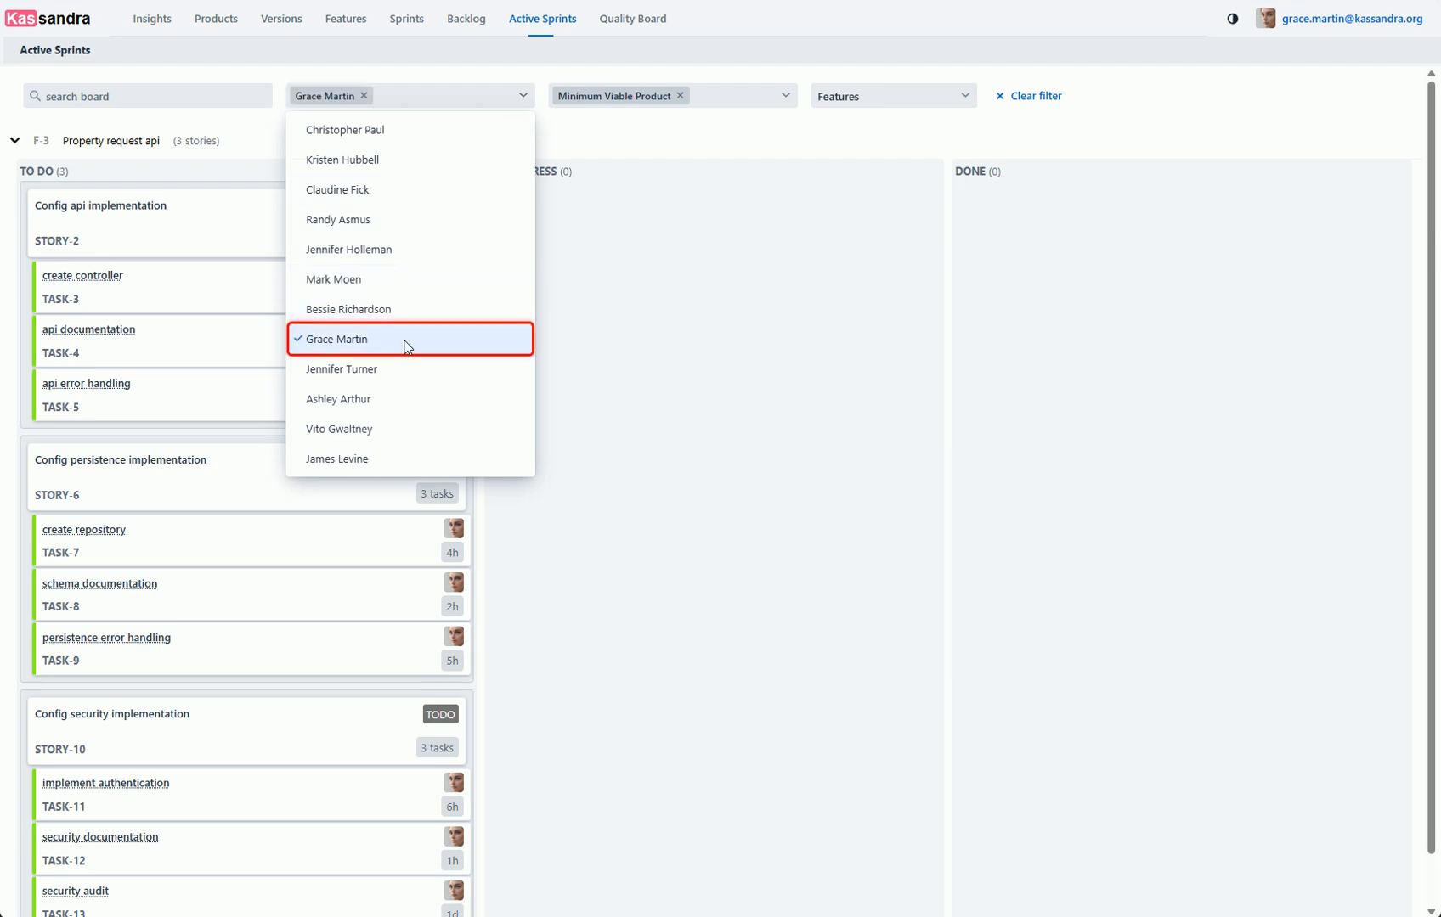
left_click(521, 102)
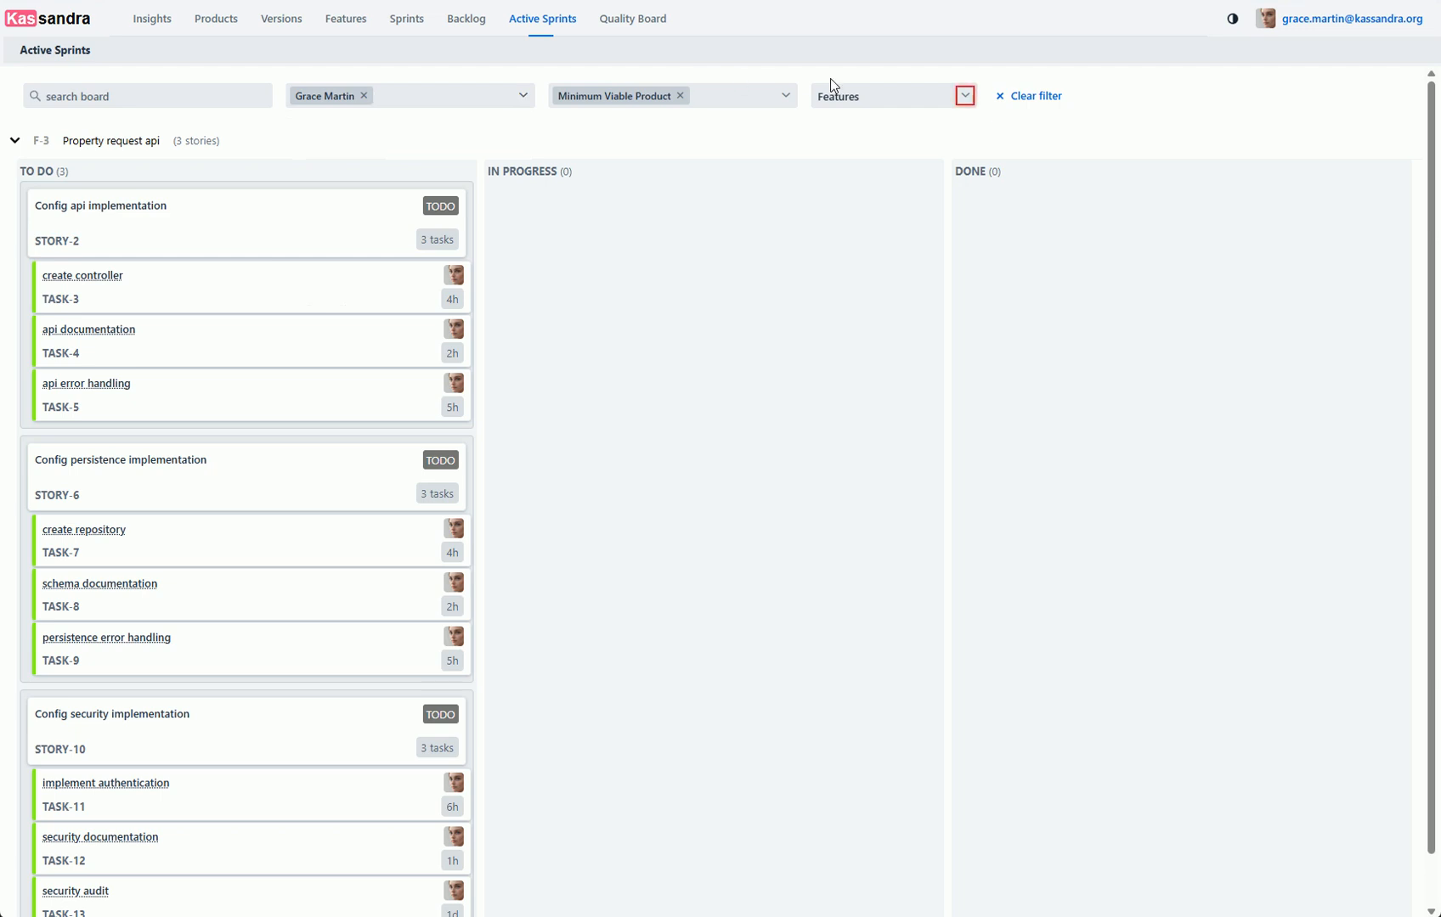
left_click(963, 96)
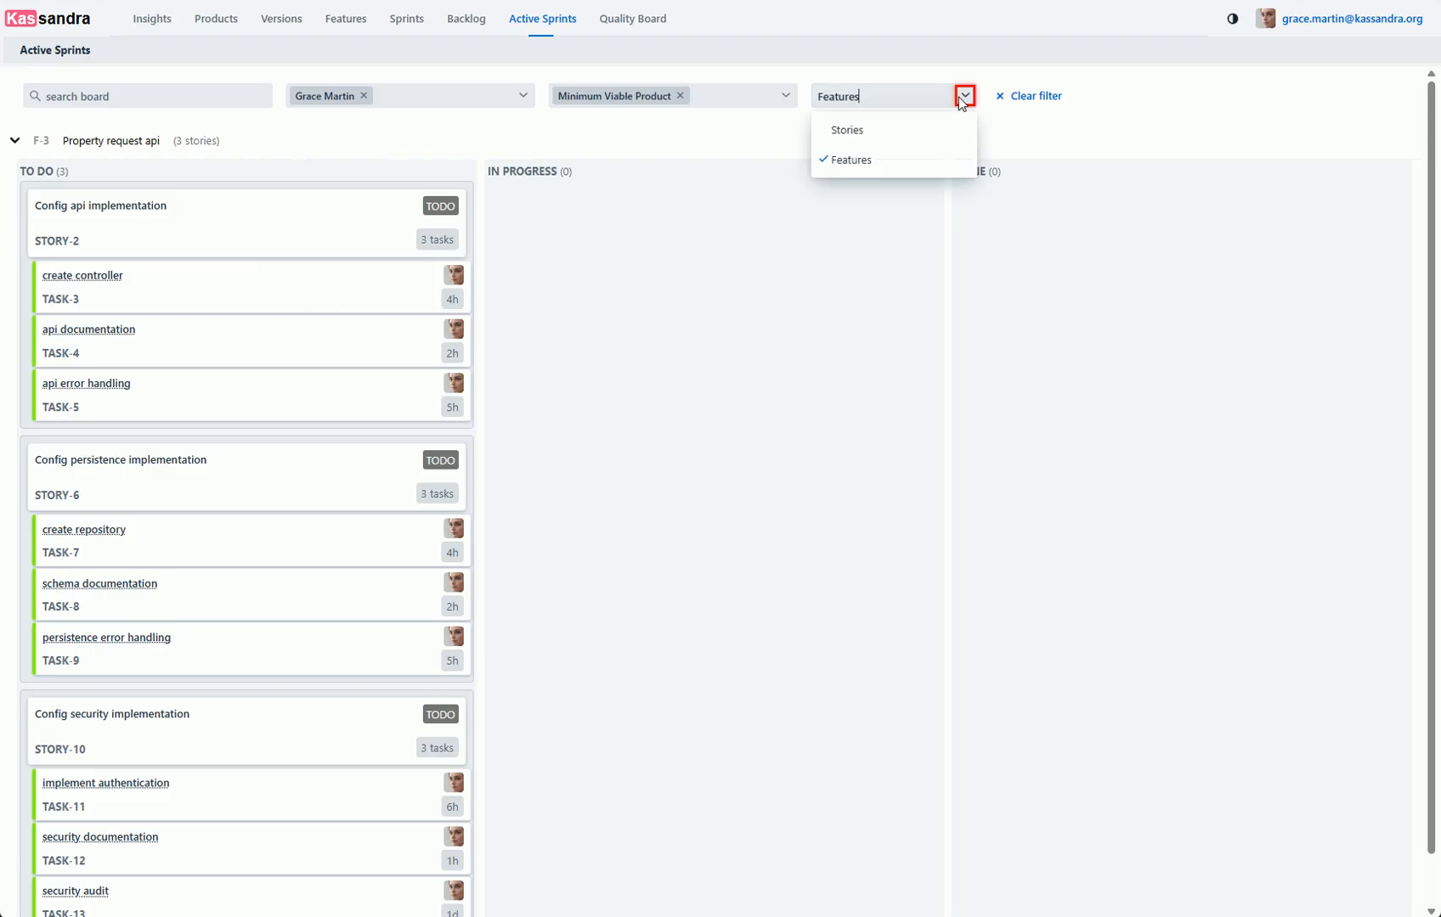
left_click(888, 130)
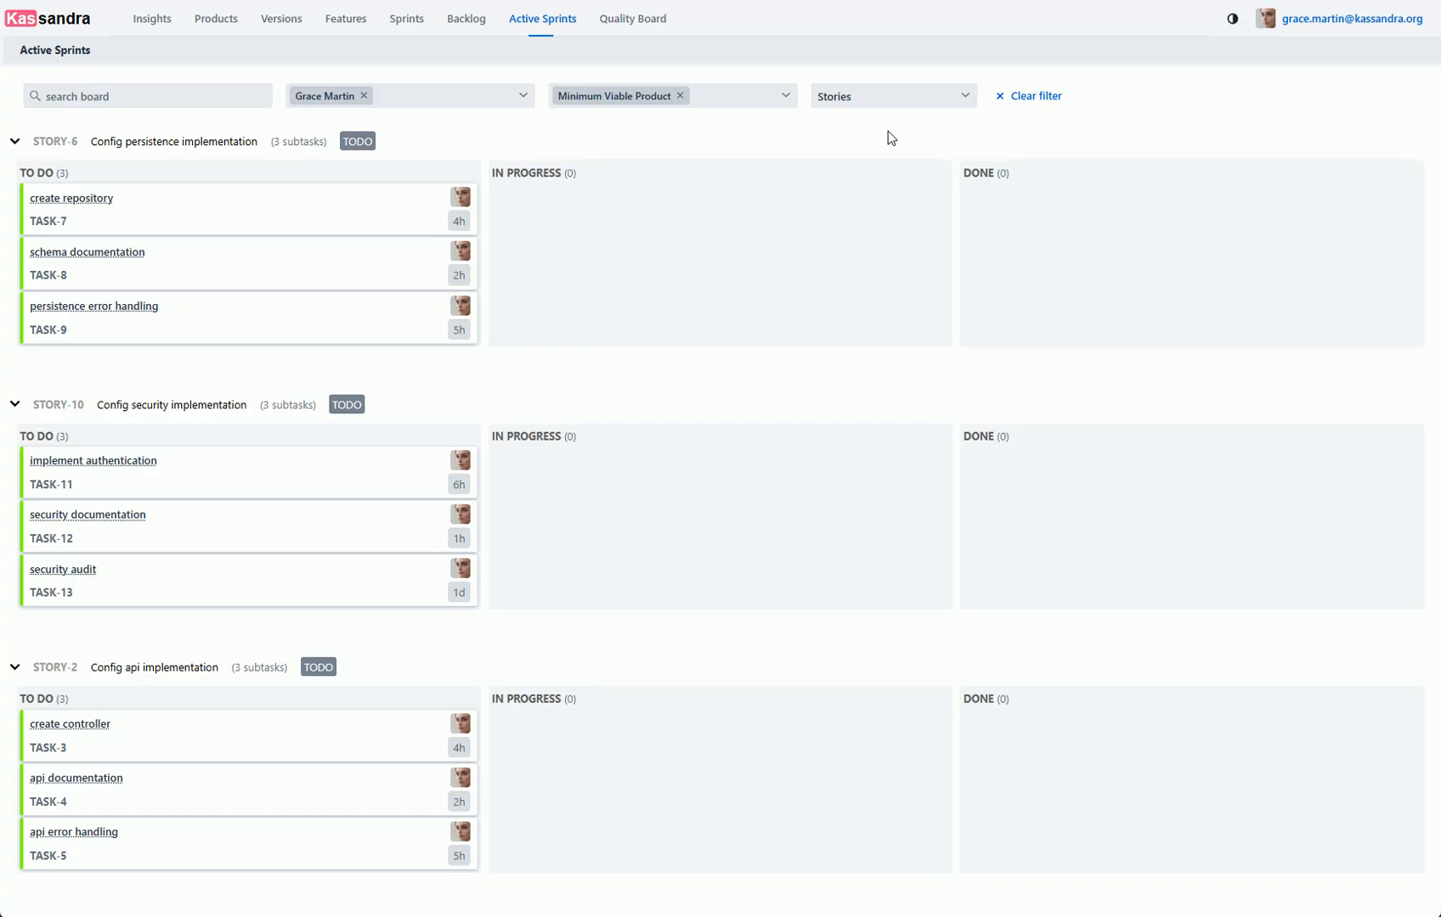
- Group the board by Features again and clear all user and sprint filters
left_click(956, 96)
left_click(962, 97)
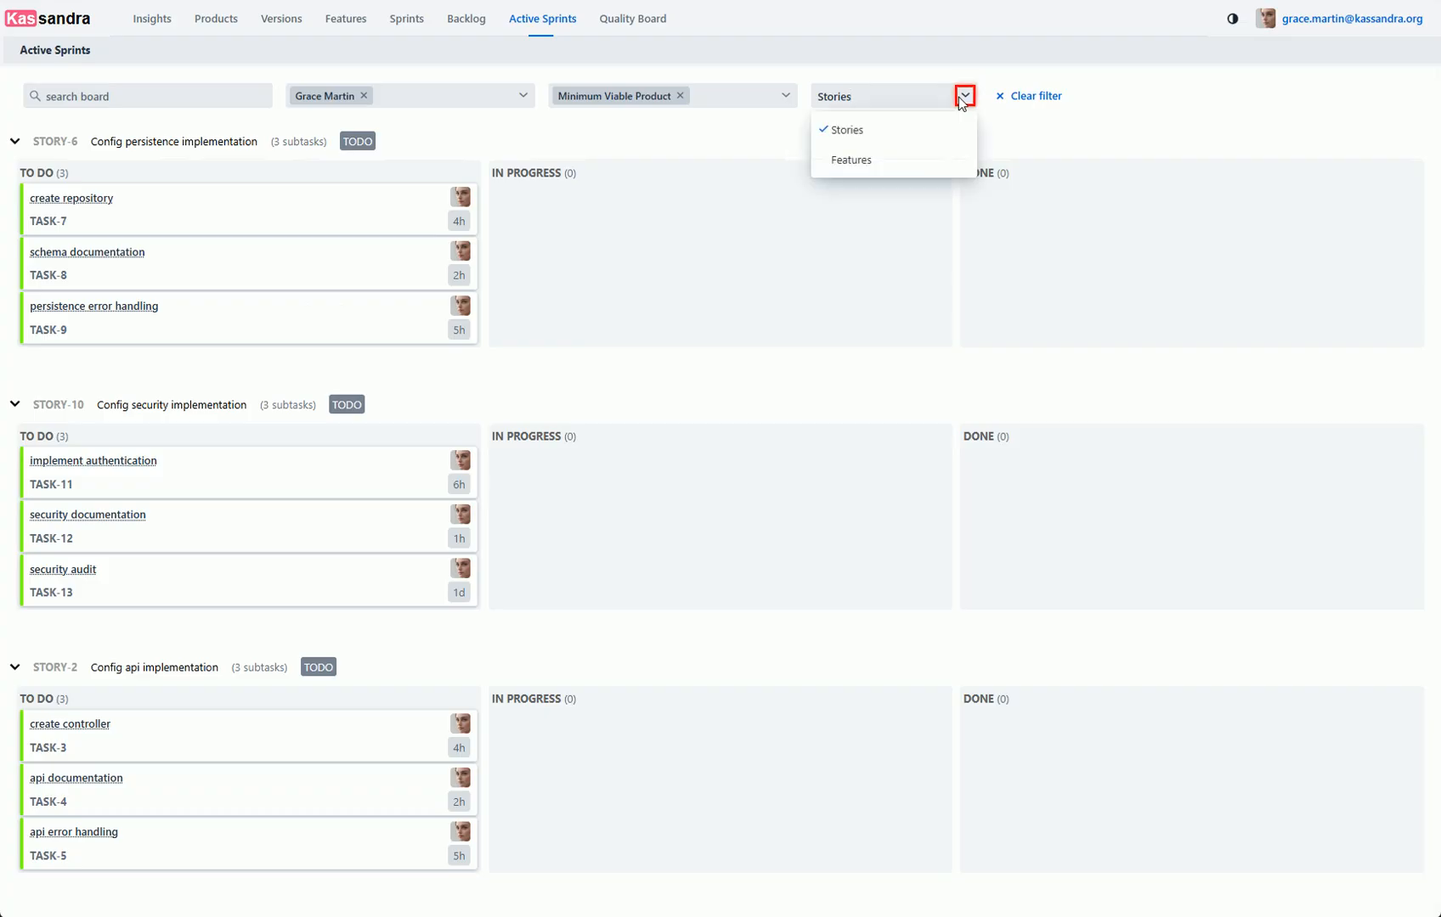
left_click(888, 161)
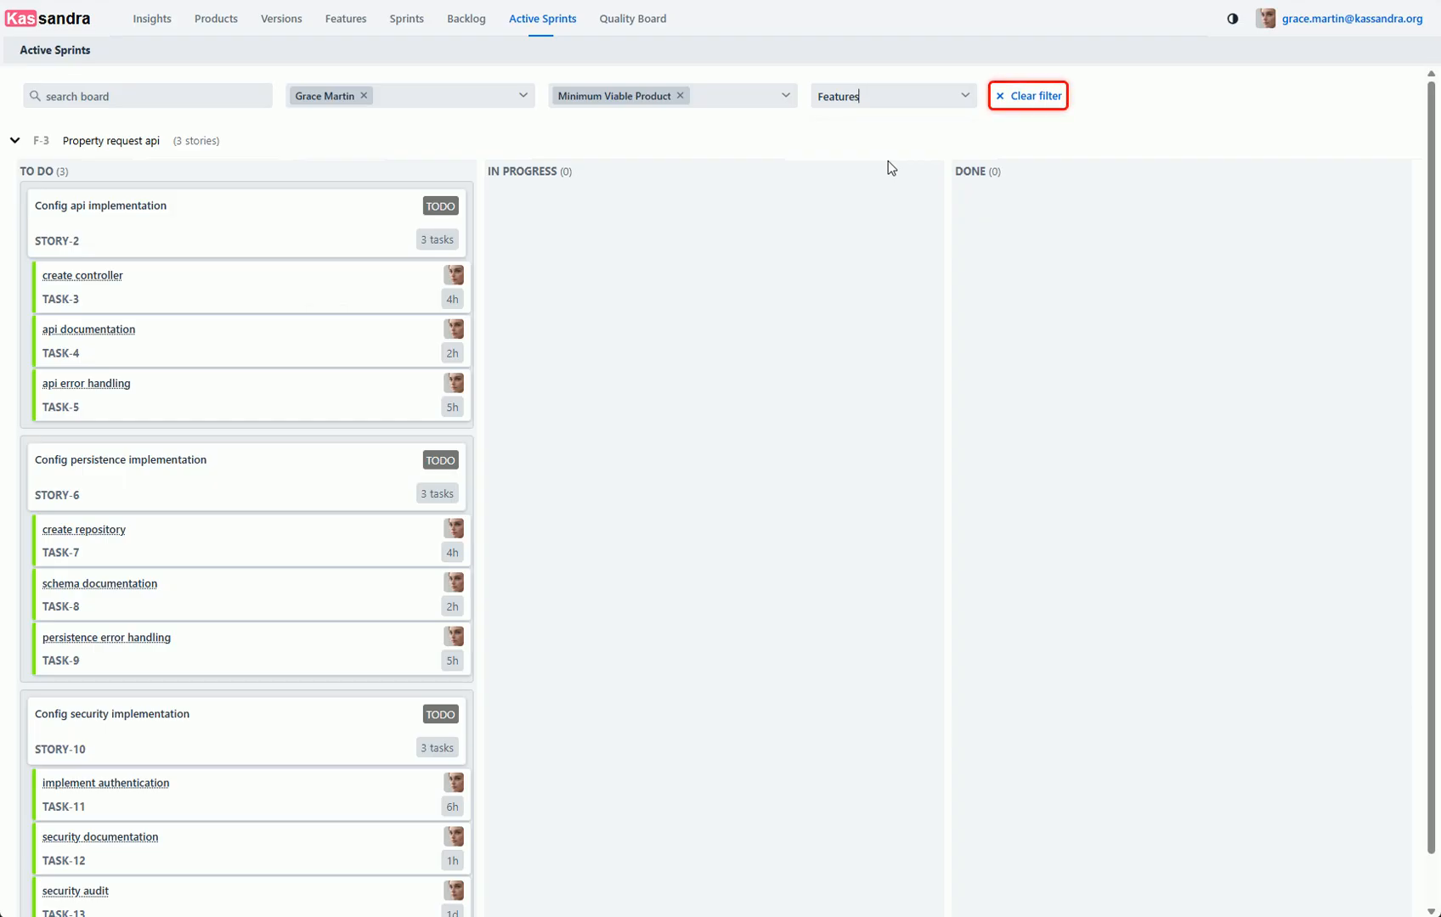
left_click(1024, 99)
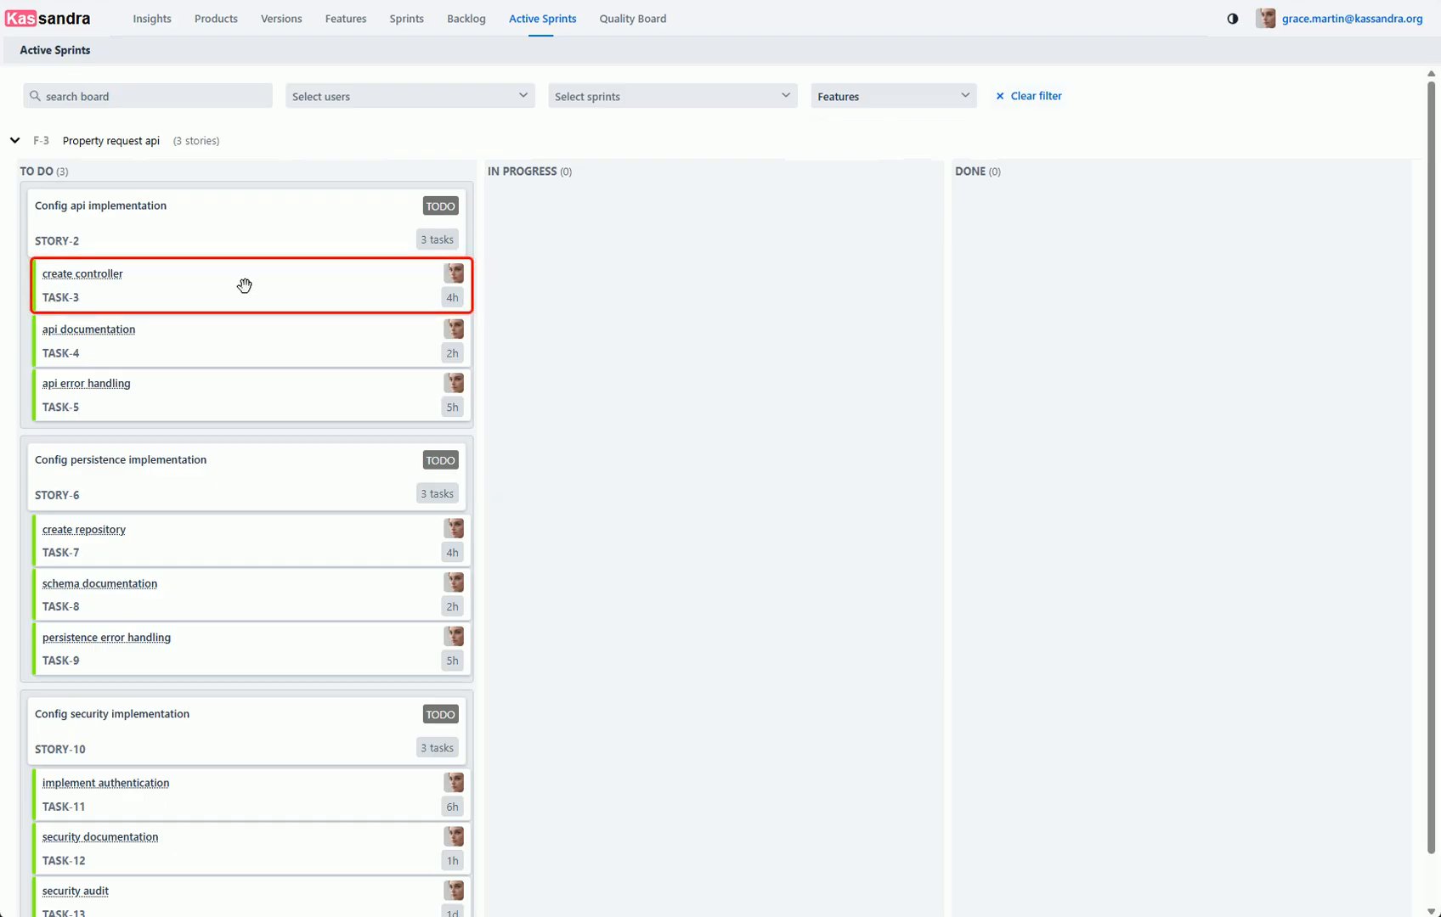
- Move the create controller task to In Progress and log 1h of work with the comment "Implemented basic controller structure and routing"
left_click_drag(244, 286, 711, 558)
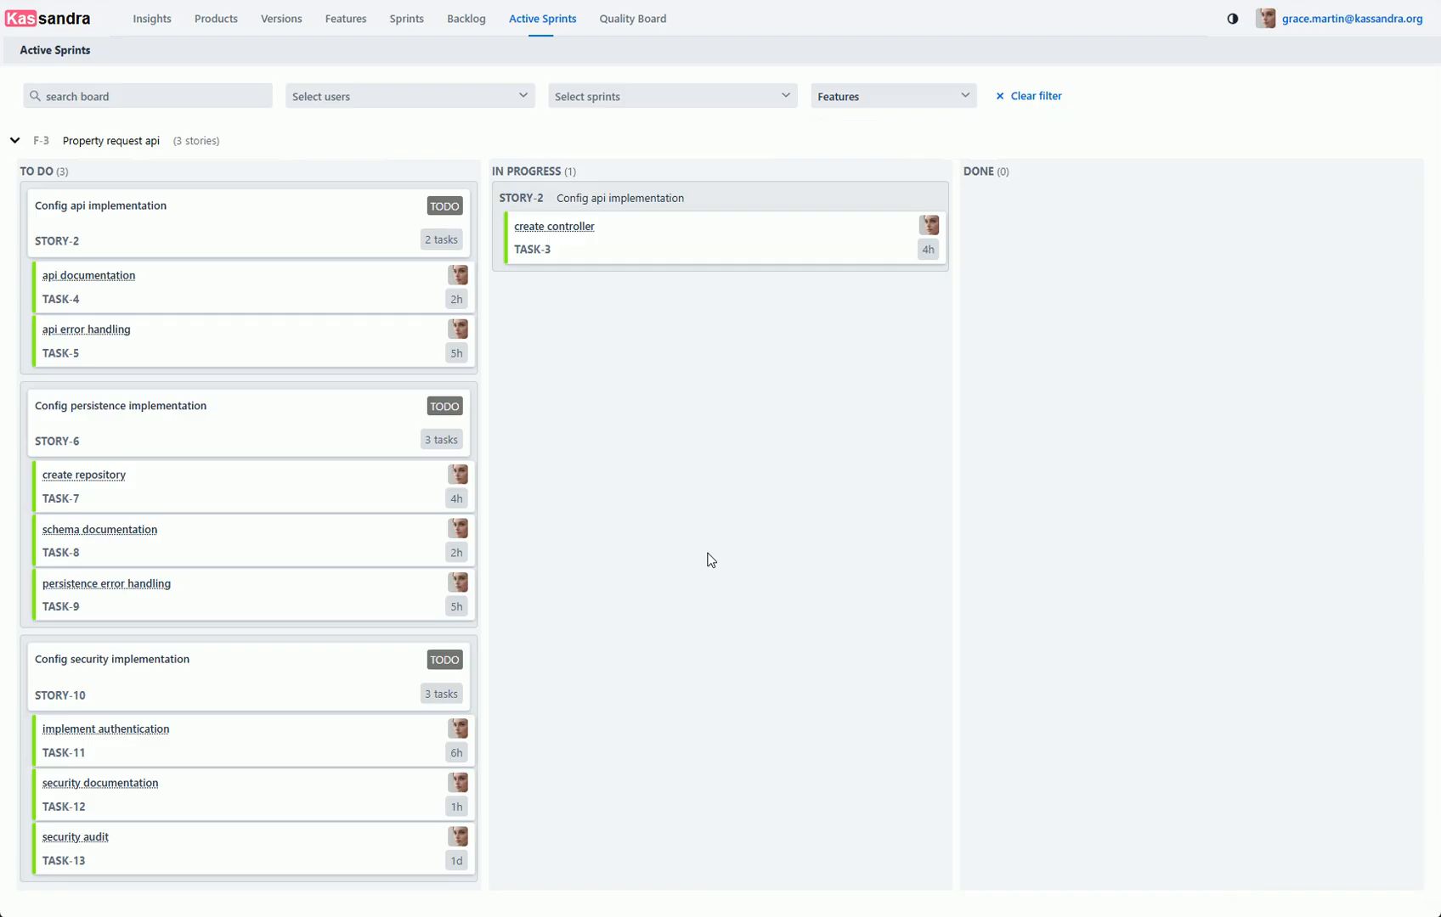
left_click(718, 238)
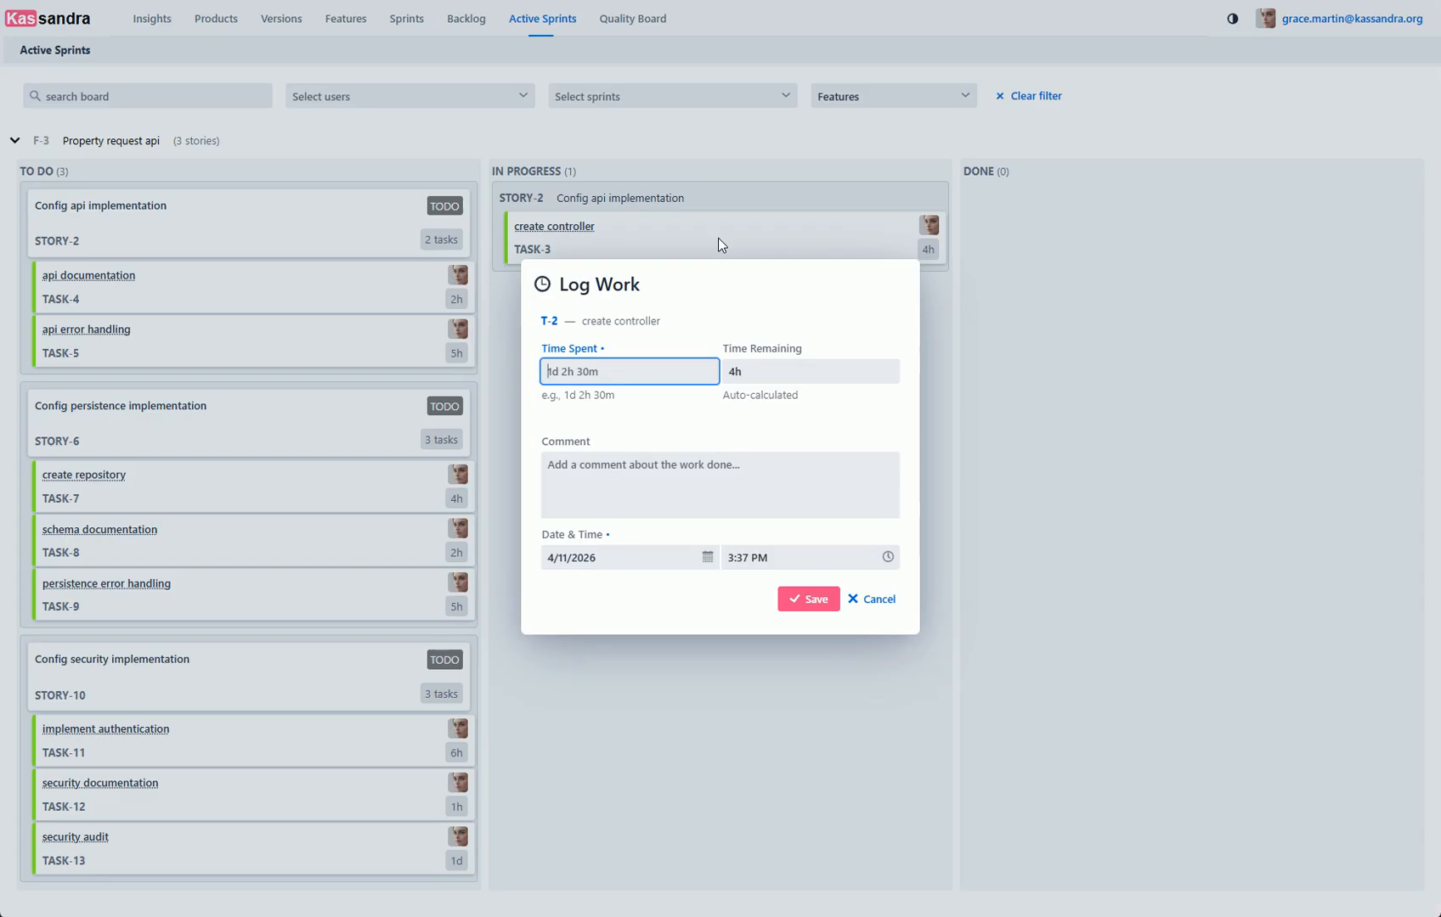
left_click(625, 372)
type("1h")
left_click(695, 467)
type("Implemented basic")
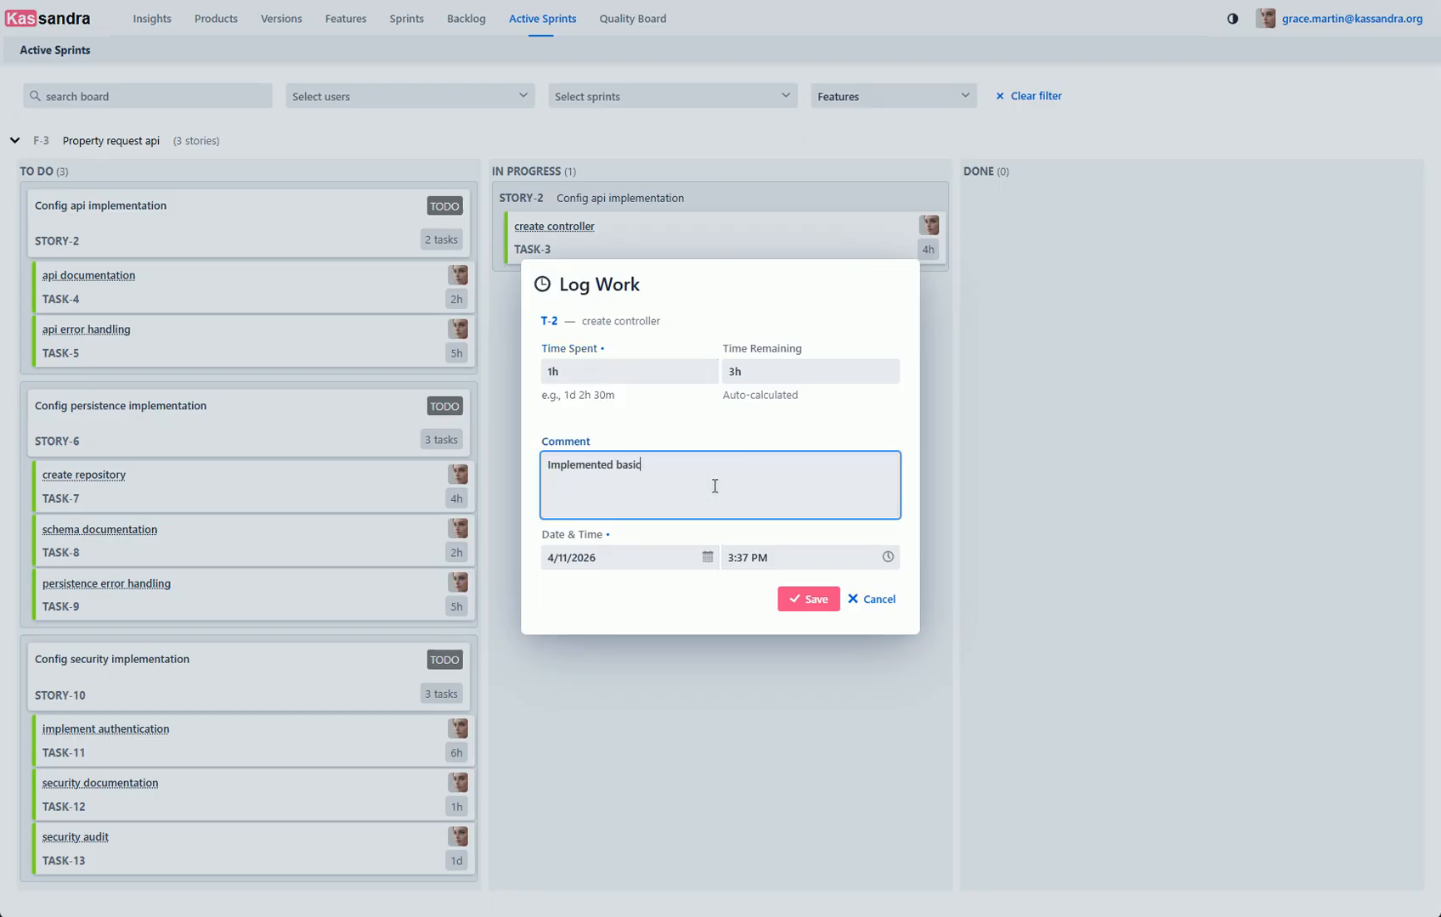
type(" controller structure and routing")
left_click(801, 599)
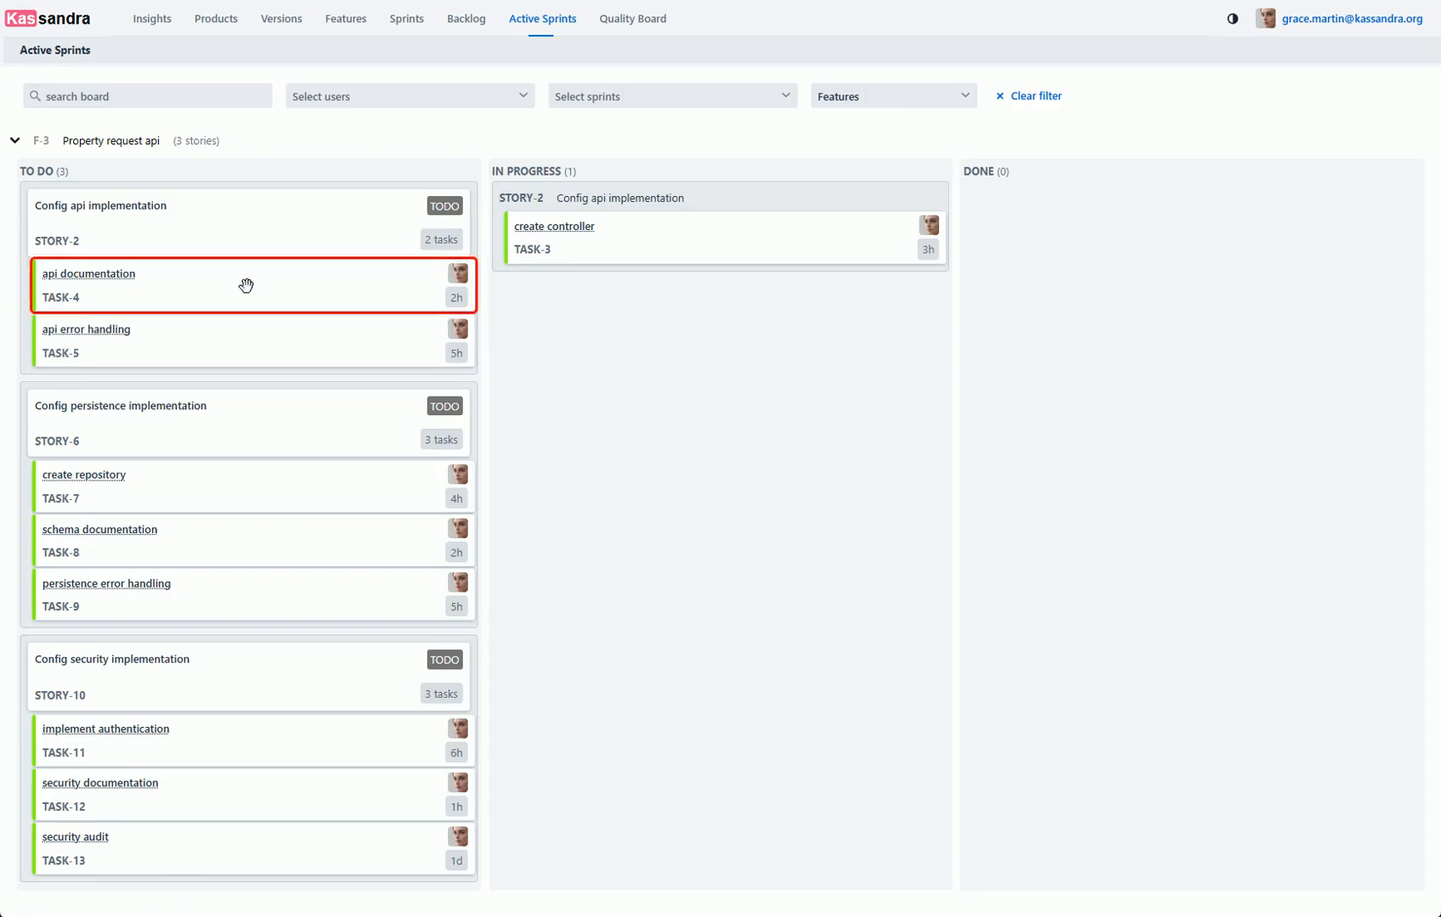
- Move api documentation to In Progress and log 1h with 2h remaining, commenting "Researched documentation approach - task more complex than expected"
left_click_drag(245, 285, 714, 532)
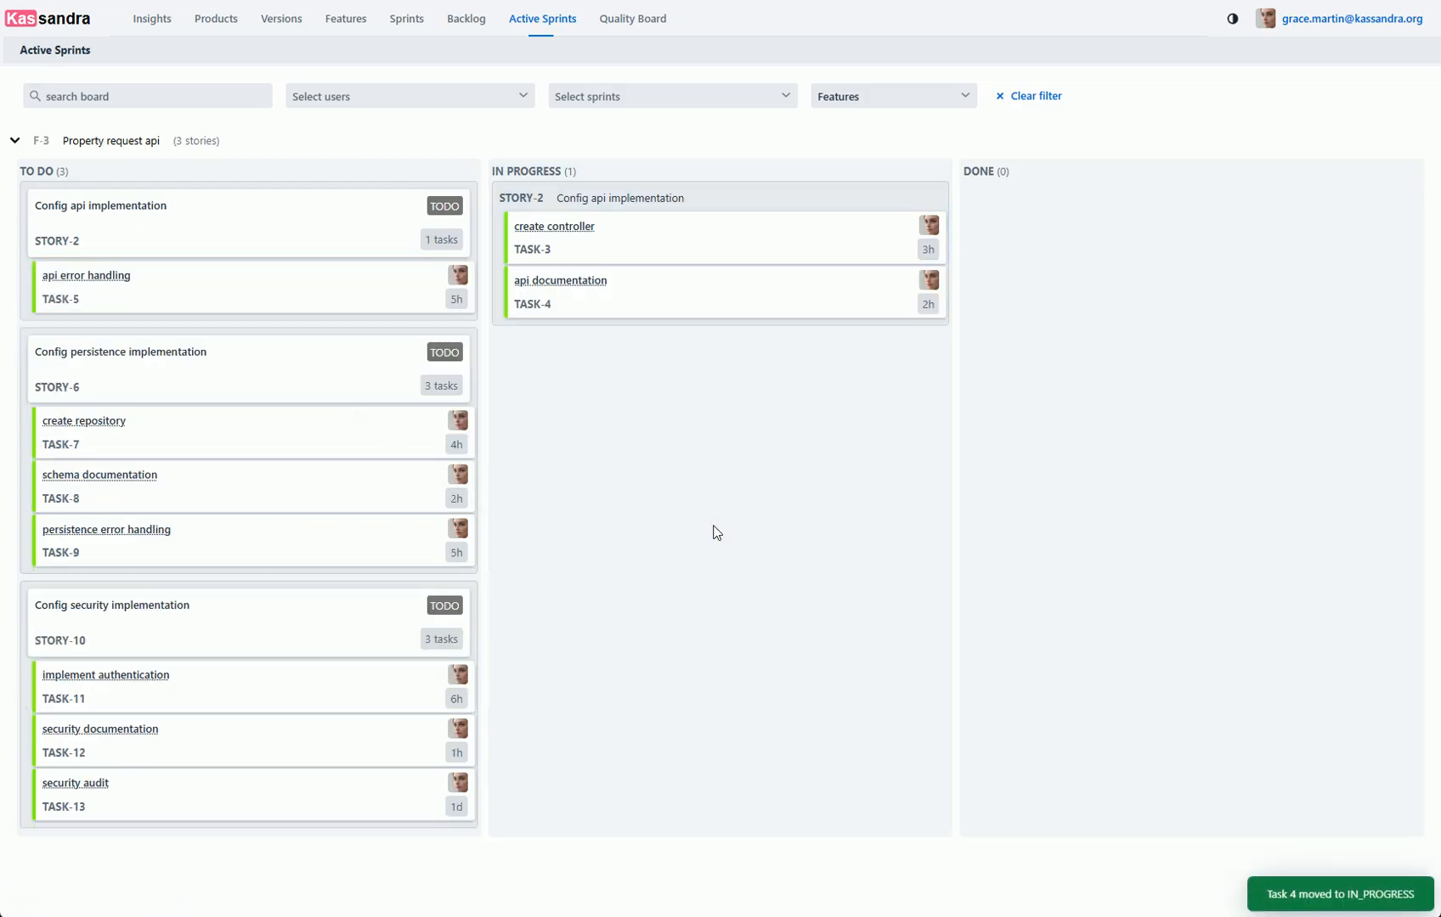
left_click(720, 299)
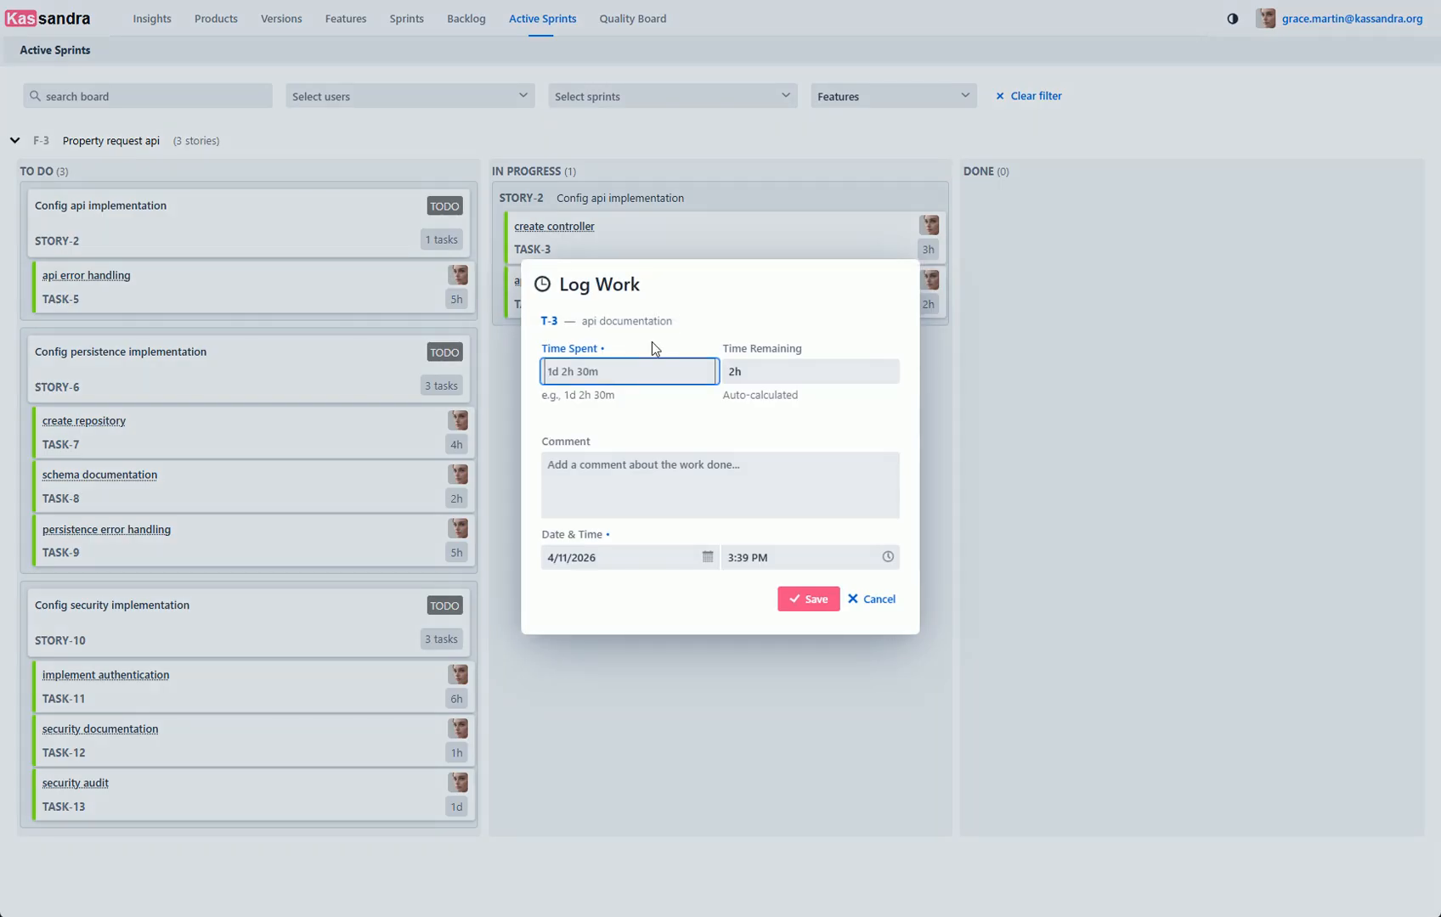
type("1h")
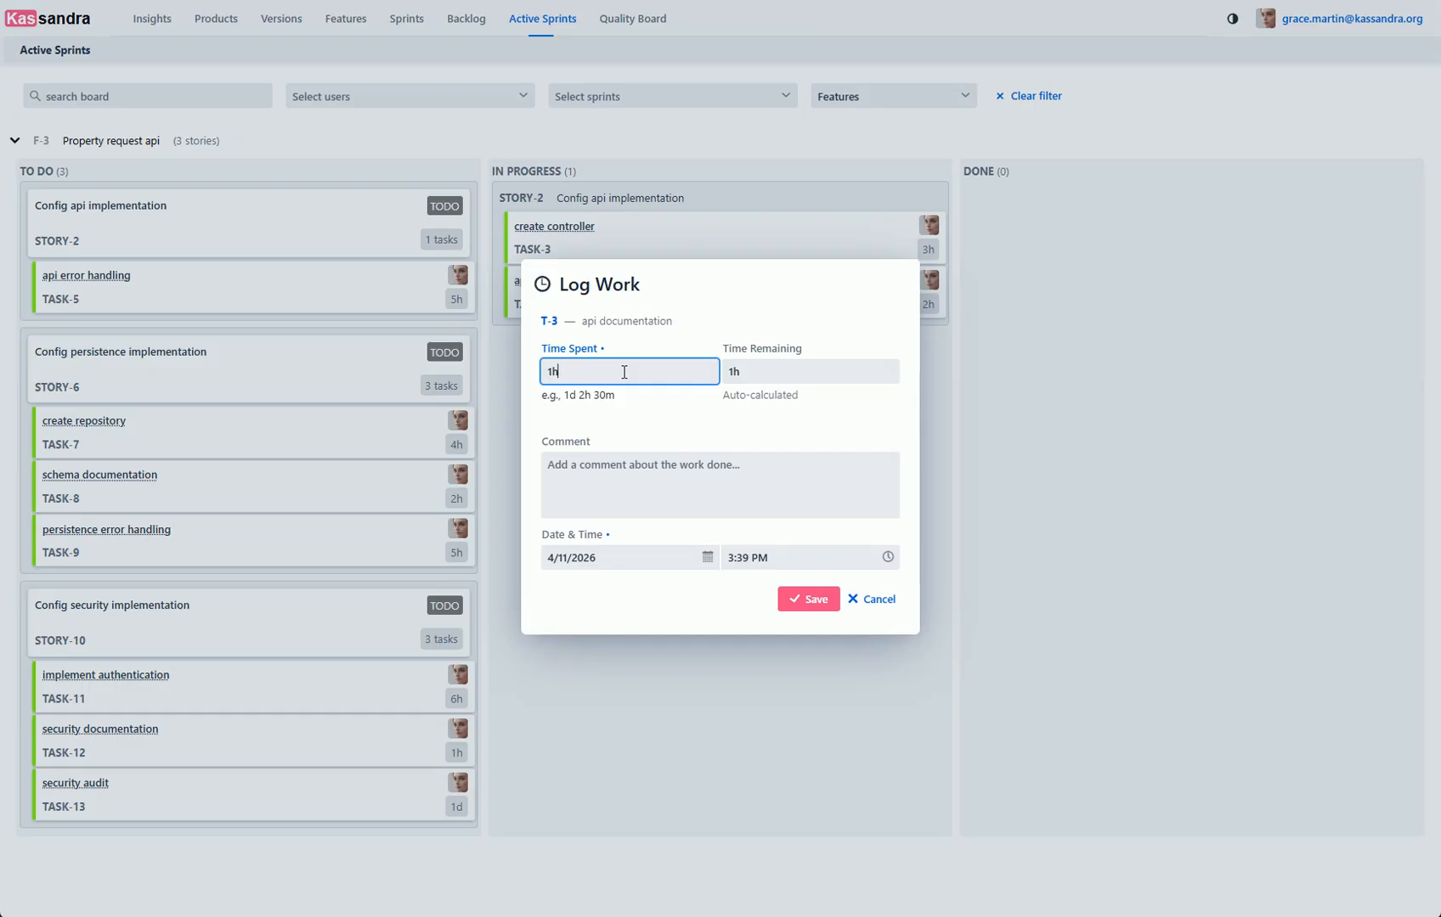
left_click(805, 372)
key("ctrl+a")
type("2h")
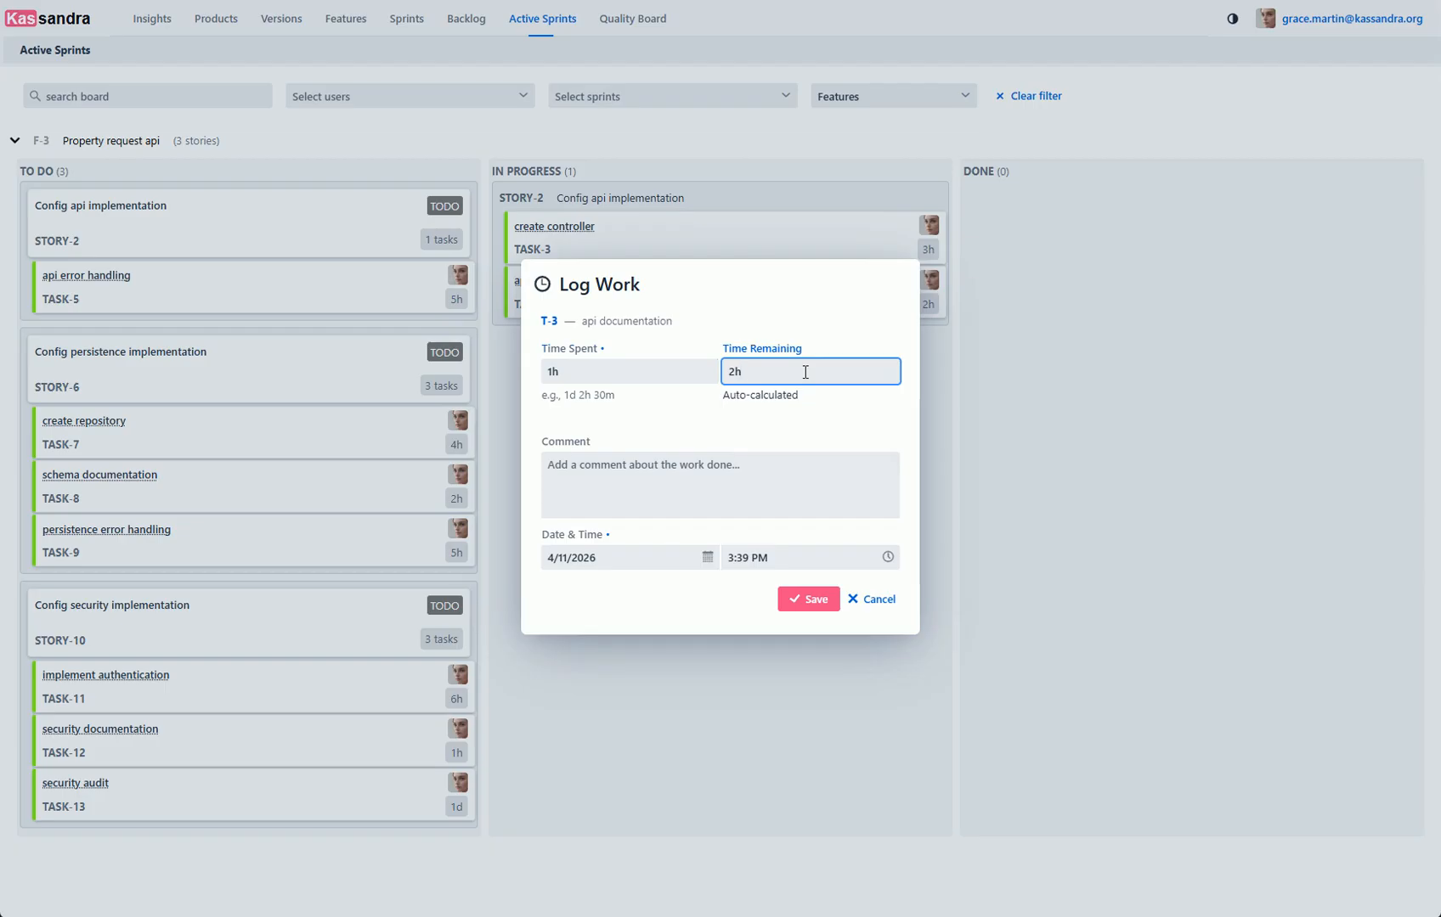
left_click(714, 486)
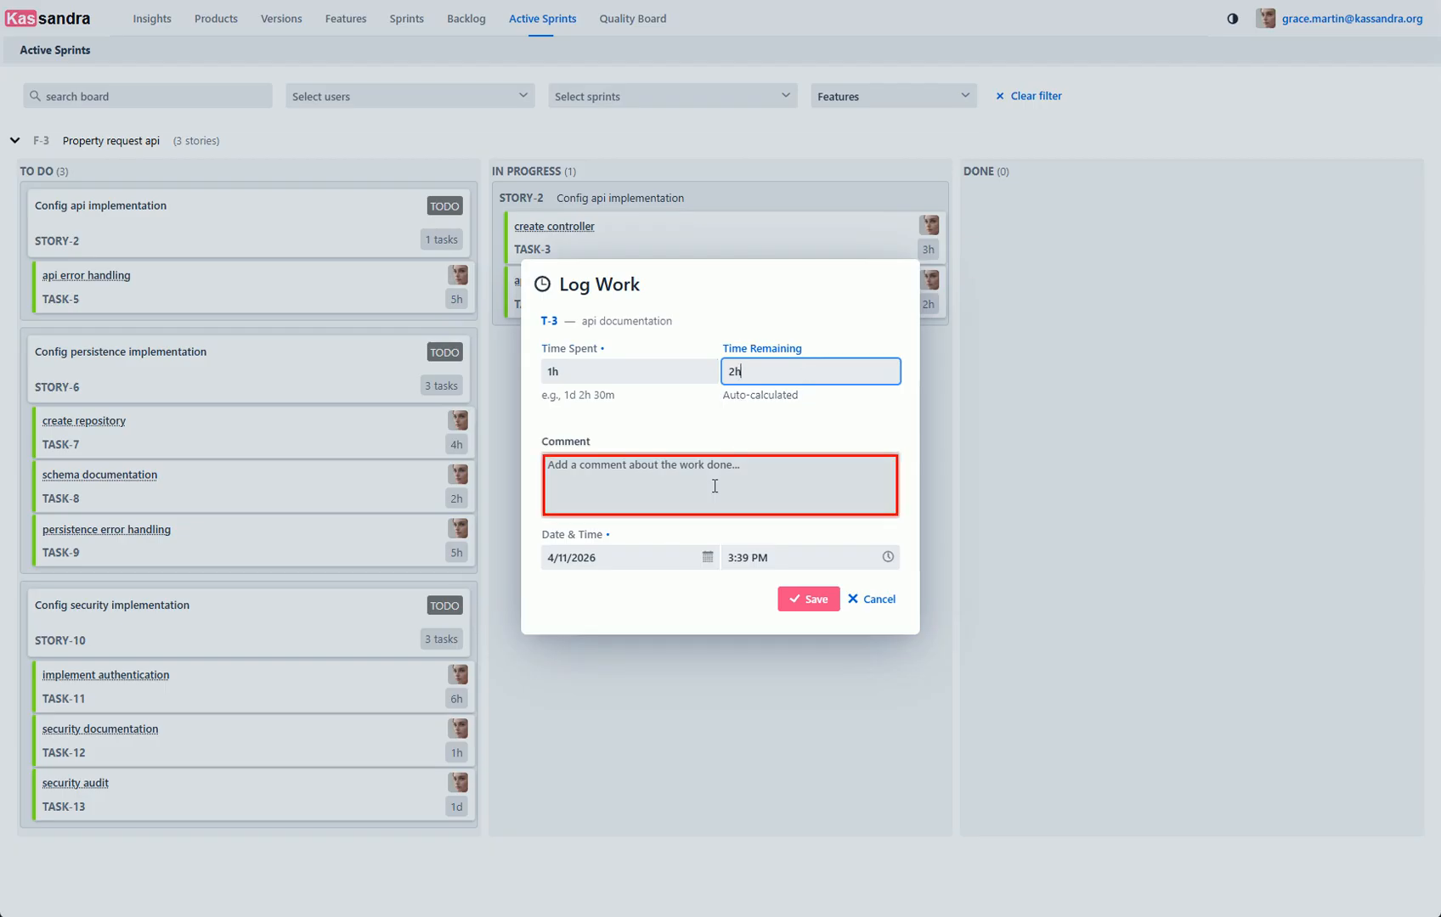
type("Researched documentat")
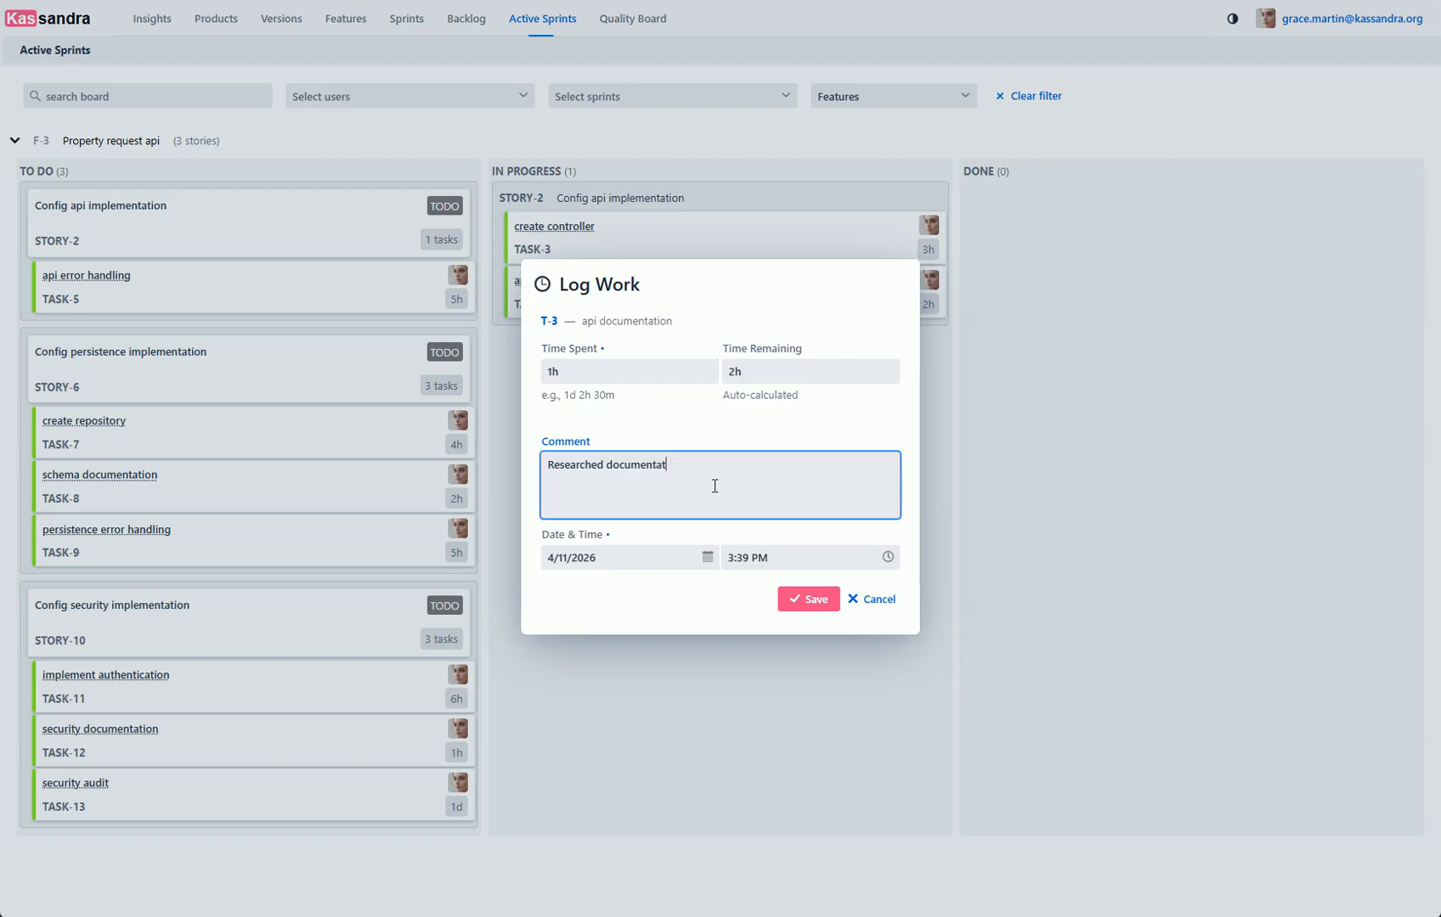
type("ion approach - task more complex than expected")
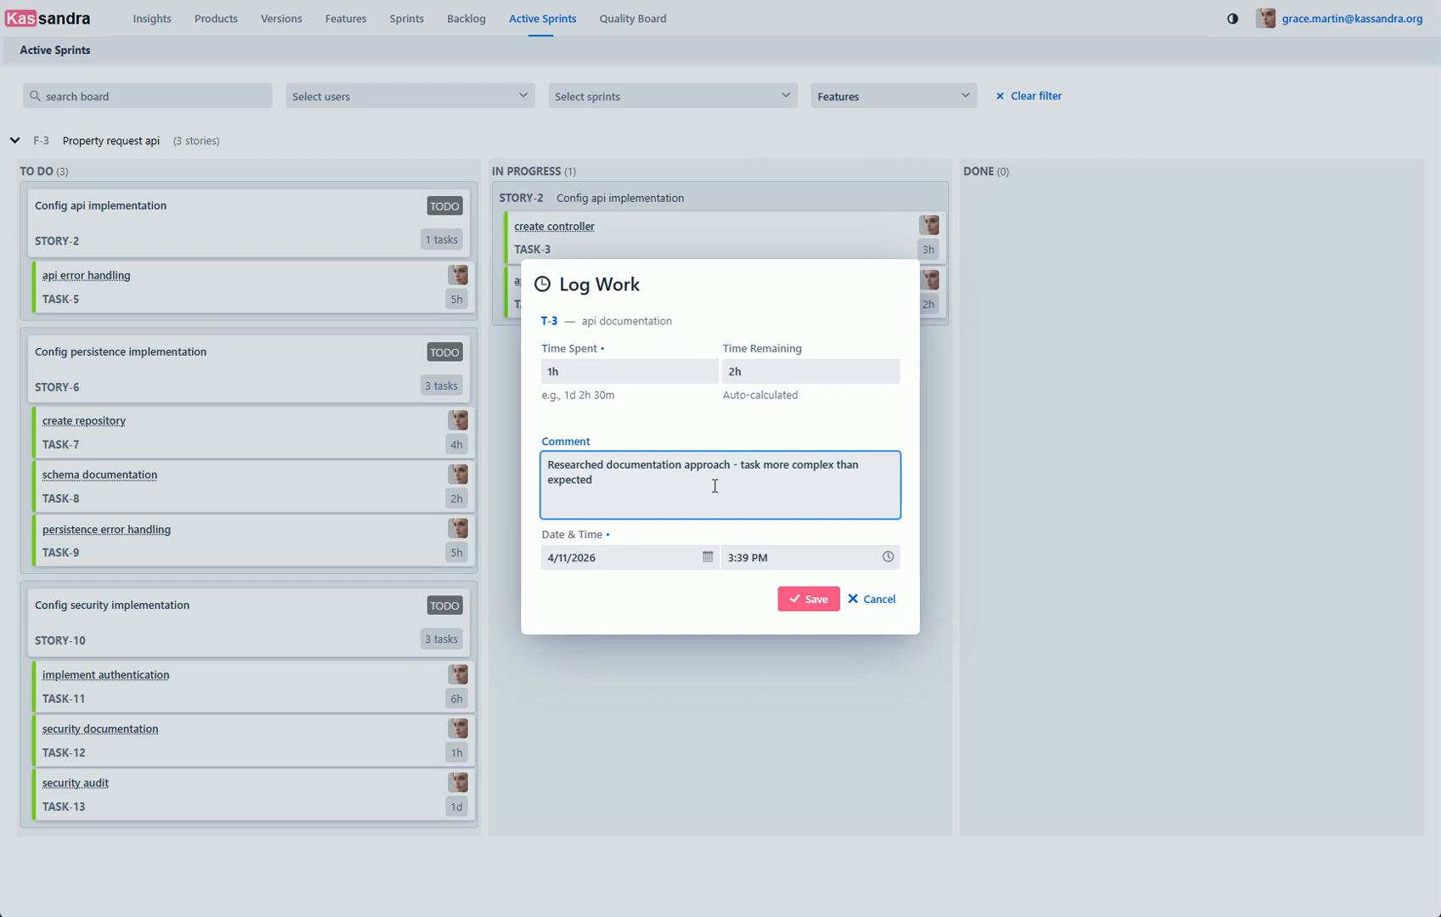
left_click(801, 599)
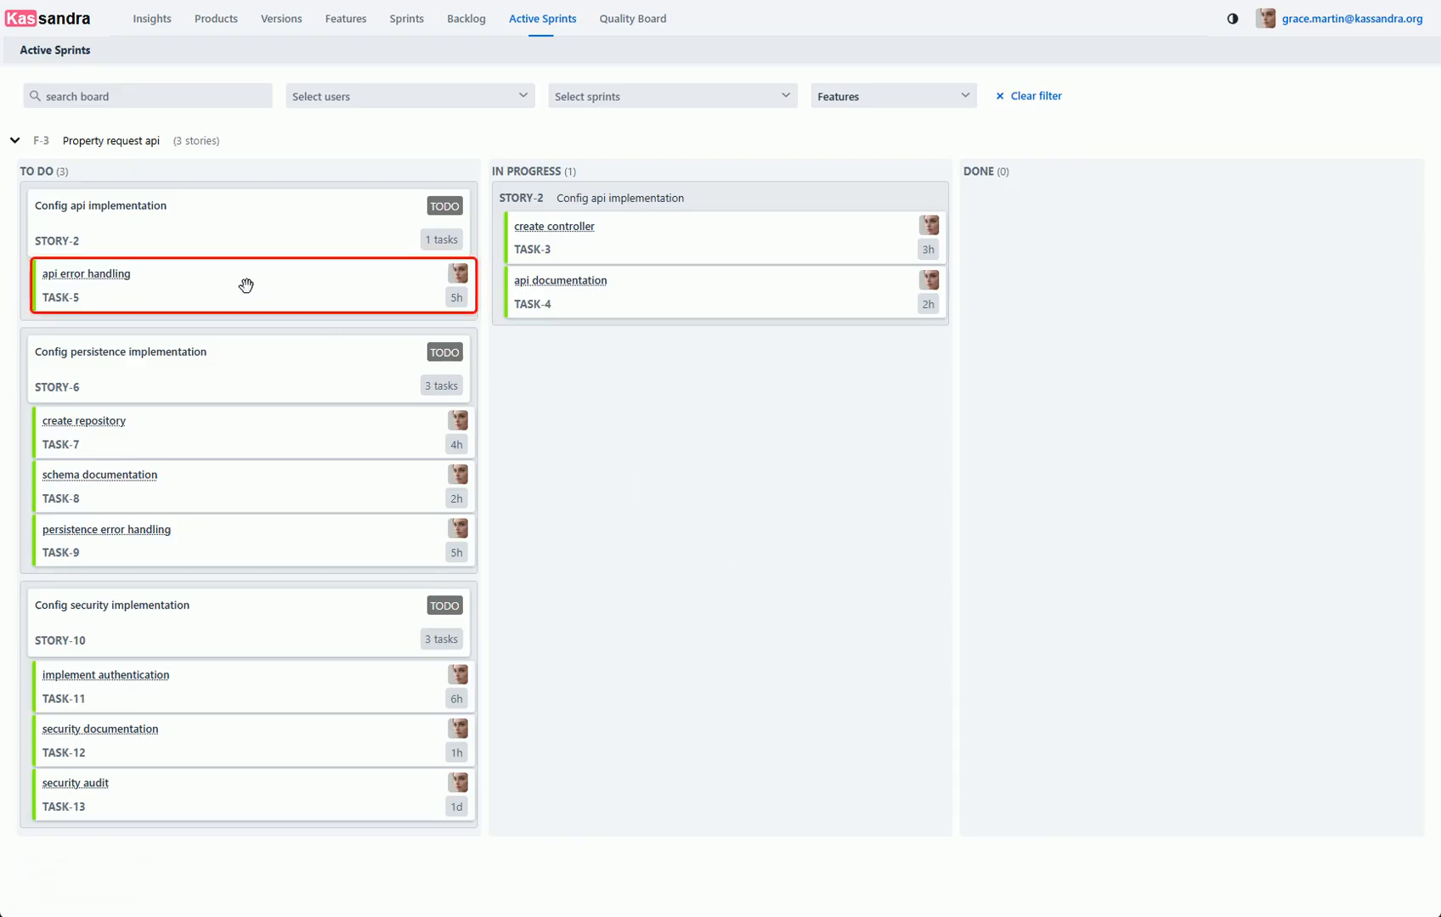
- Move the api error handling task to In Progress and log 5h with the comment "Completed error handling implementation and testing"
left_click_drag(246, 286, 715, 507)
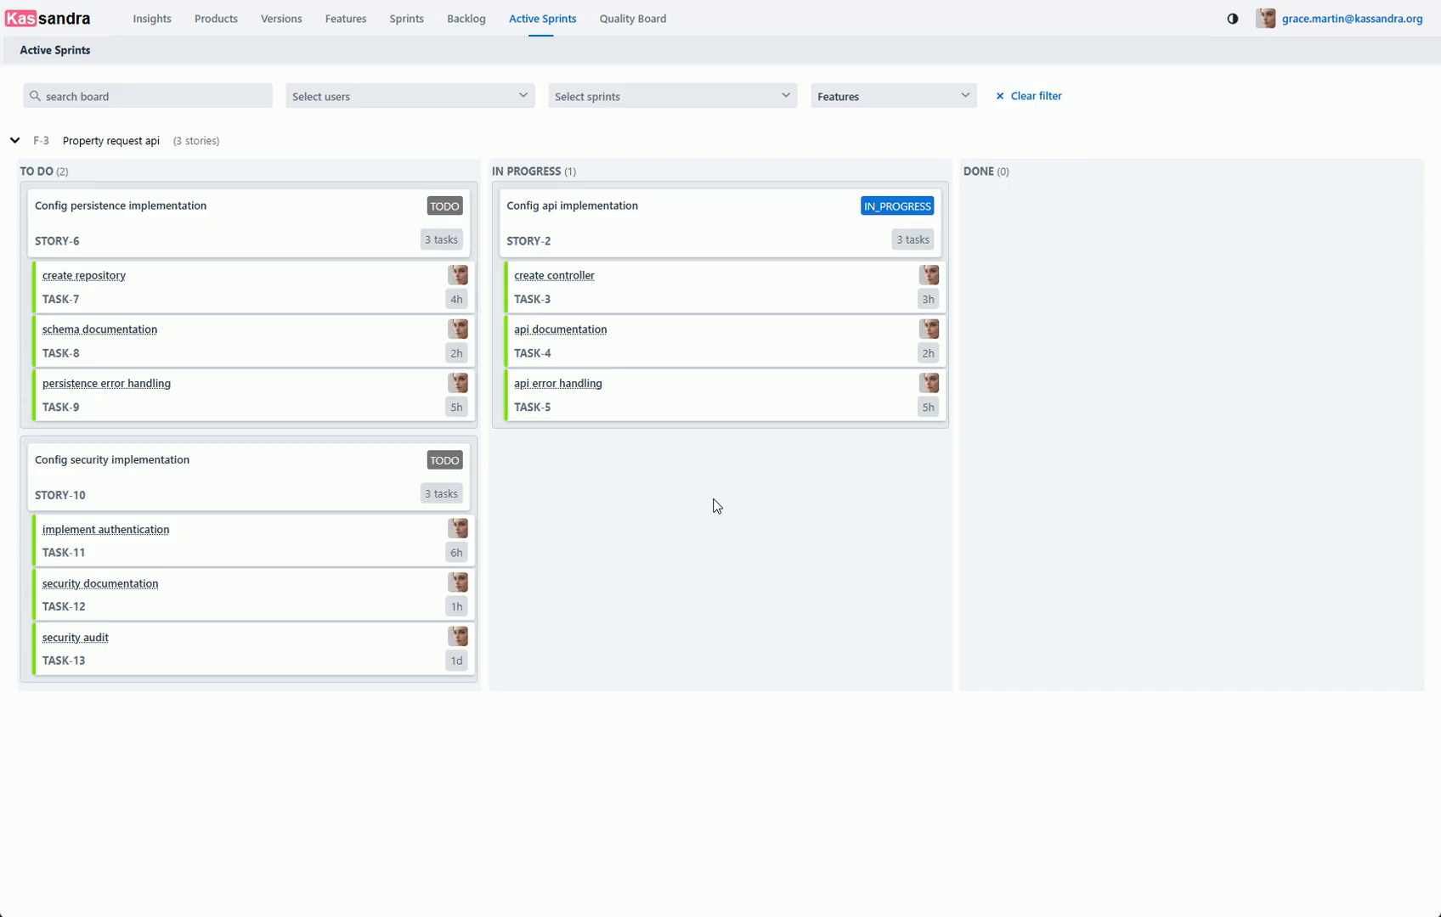
left_click(718, 393)
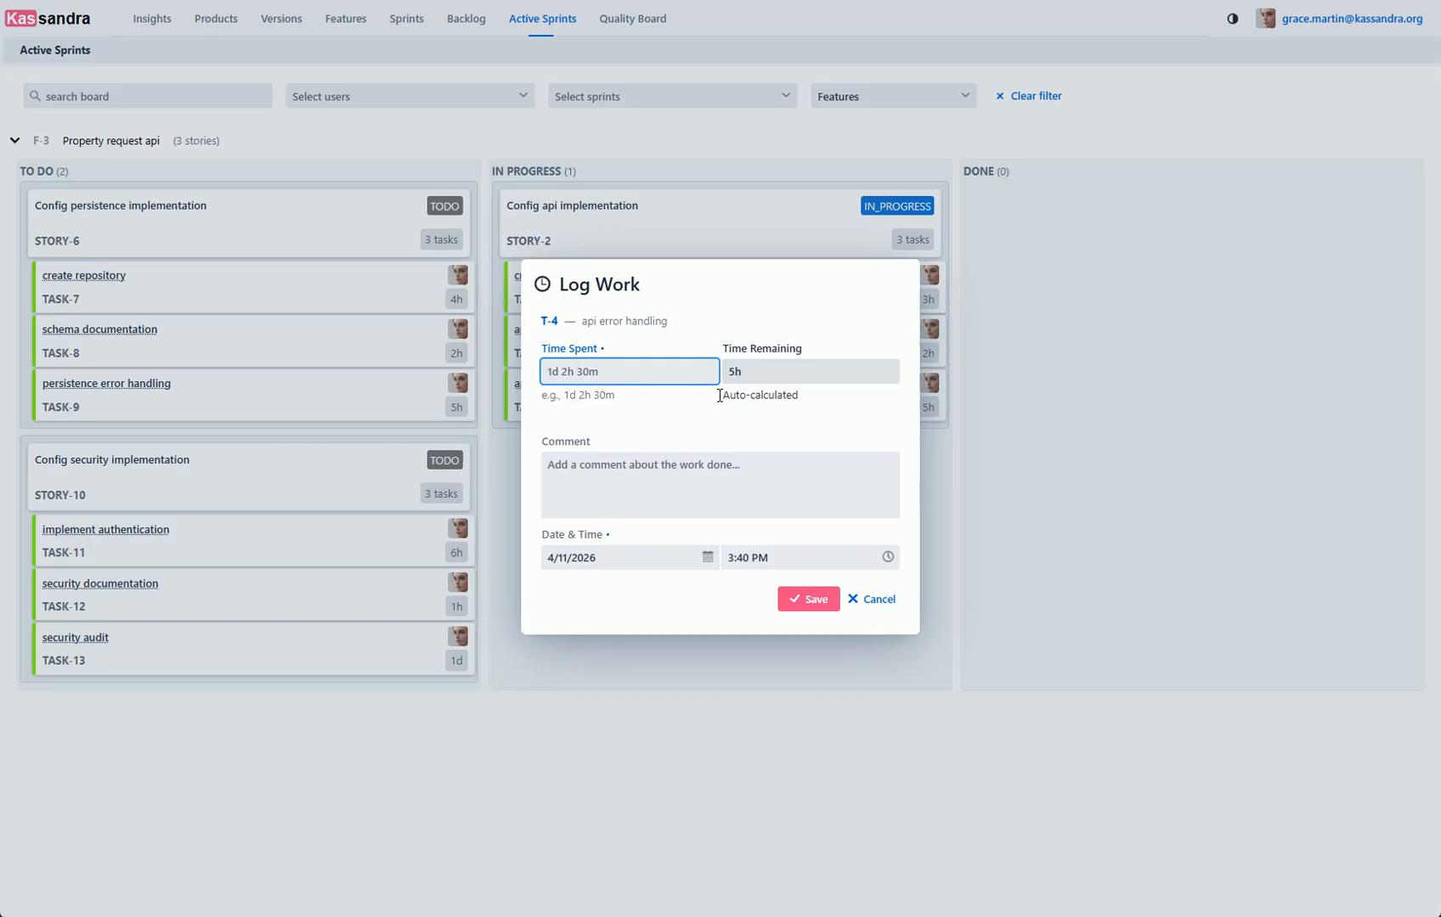
left_click(621, 370)
type("5h")
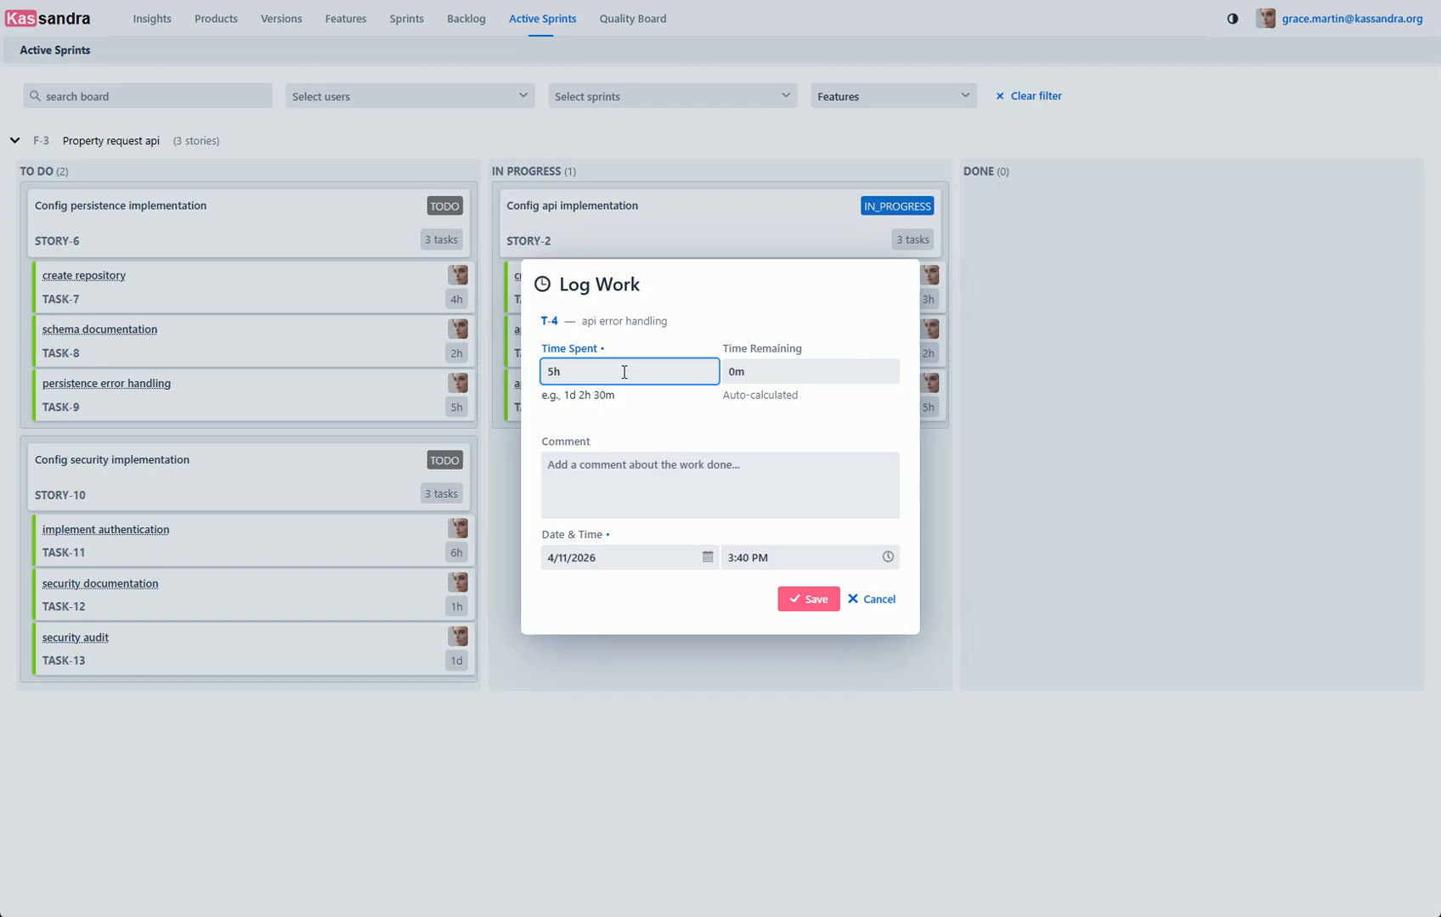
left_click(714, 486)
type("Complete")
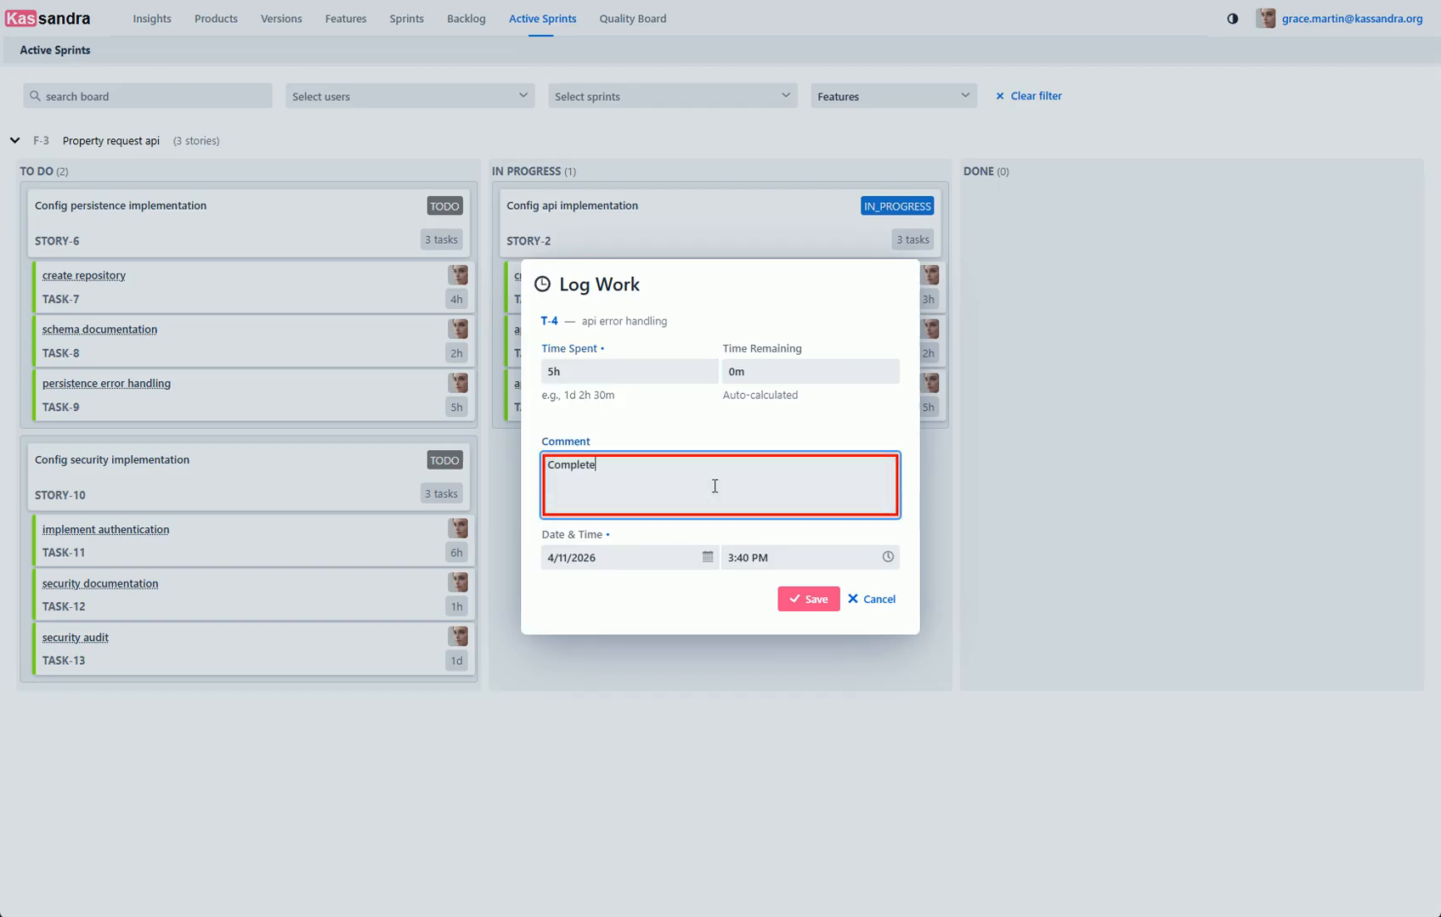
type("d error handling implement")
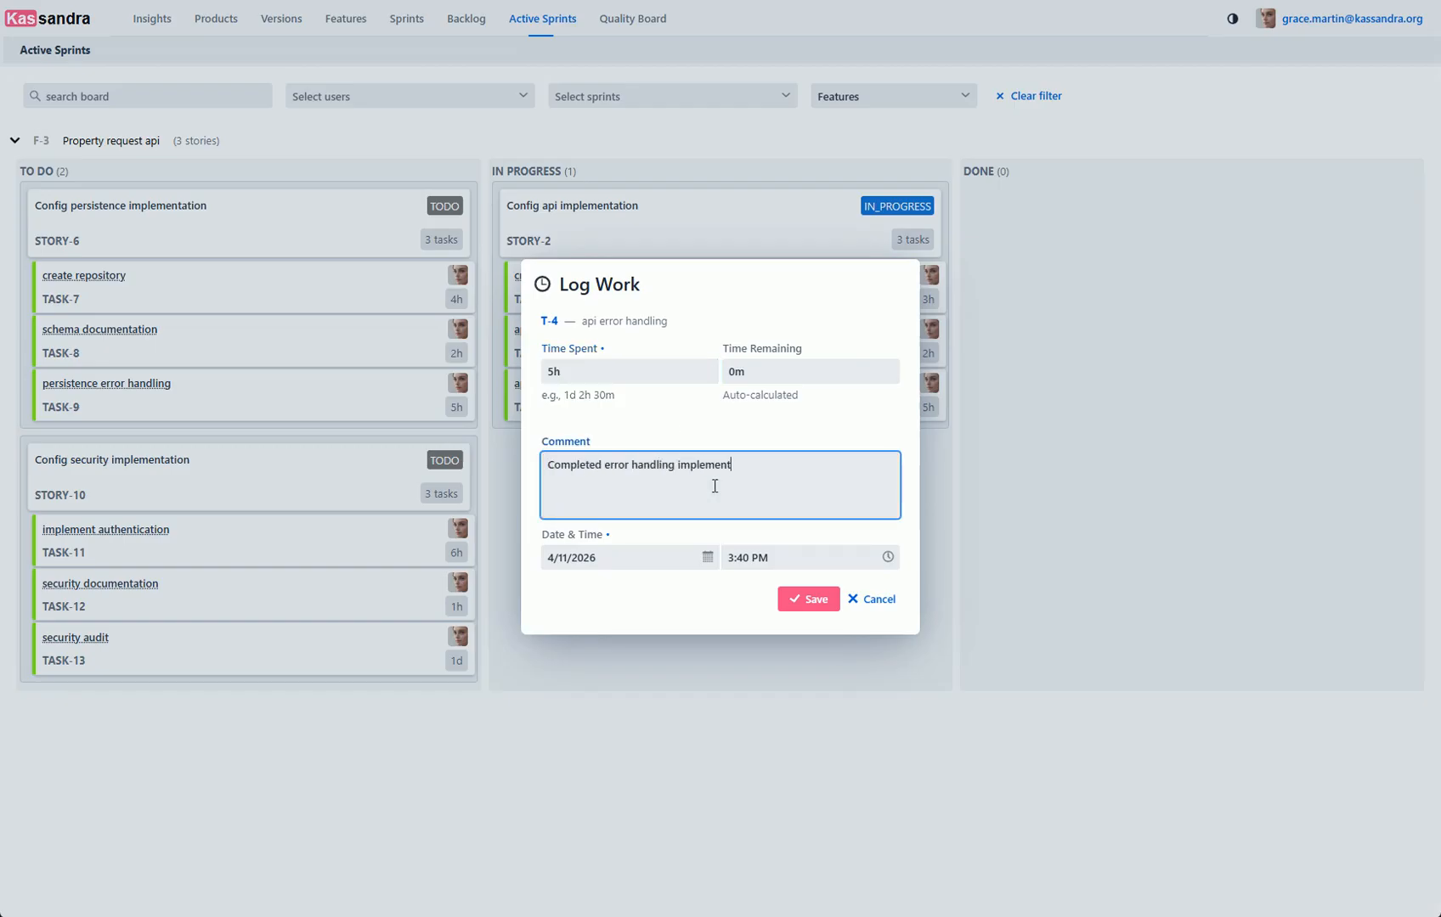
type("ation and testing")
left_click(802, 601)
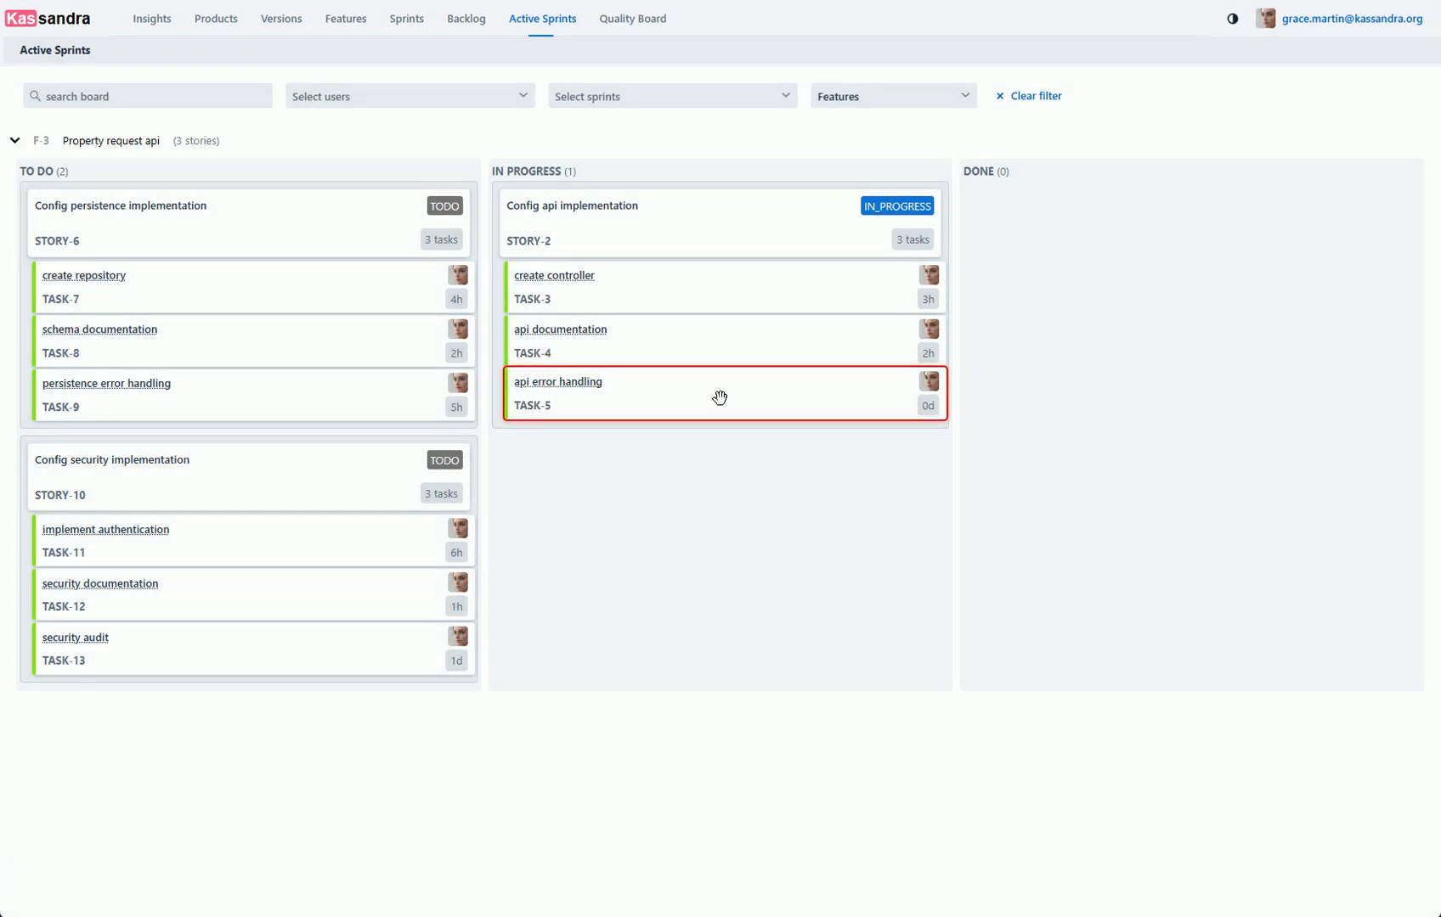
- Move the api error handling task to Done and review the api documentation task's details and work logs
left_click_drag(714, 396, 1185, 425)
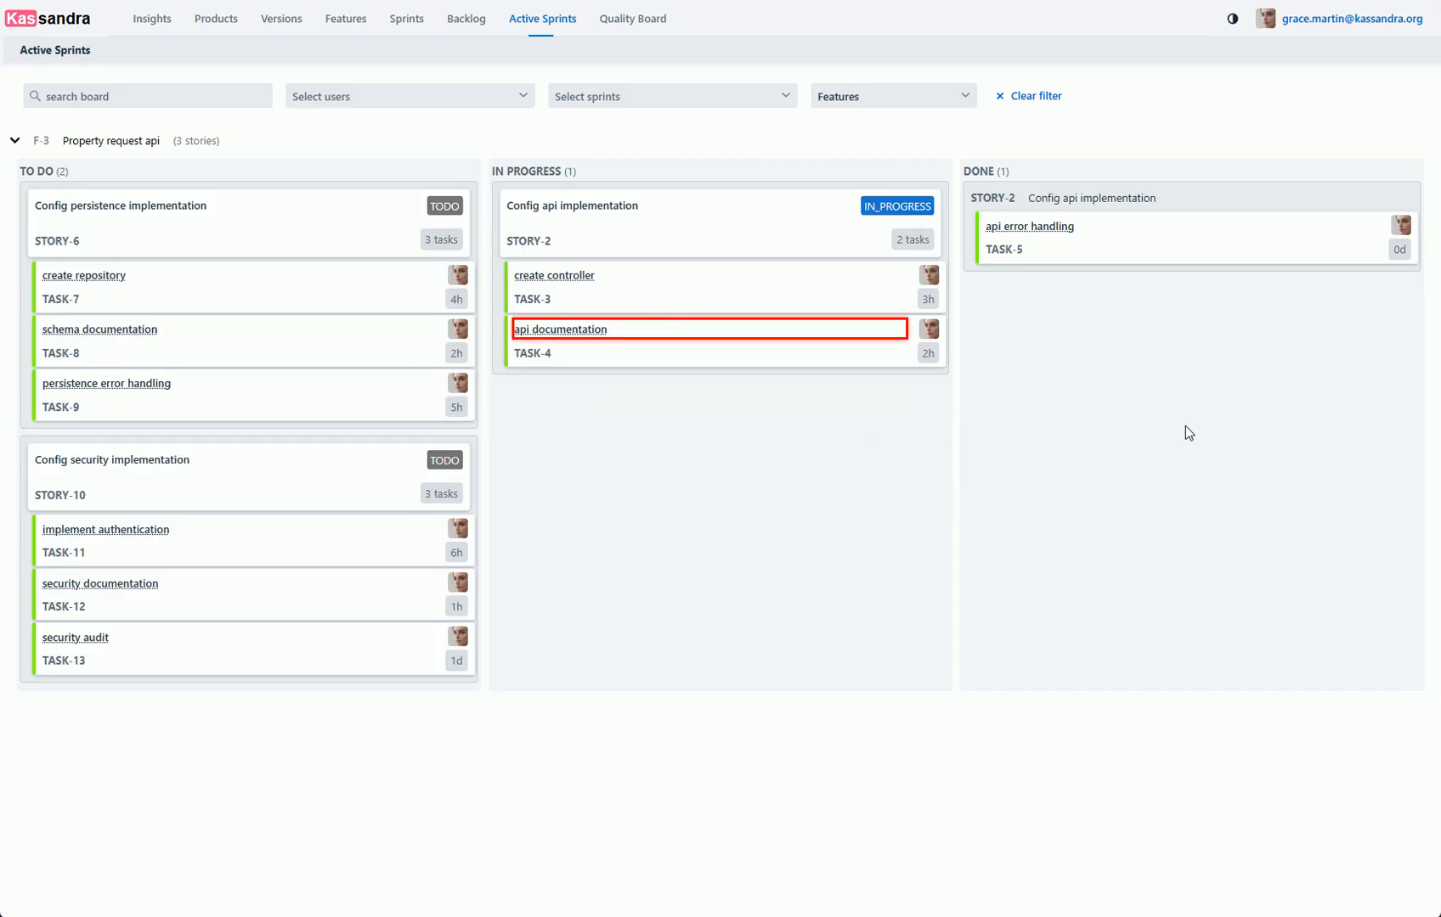
left_click(704, 338)
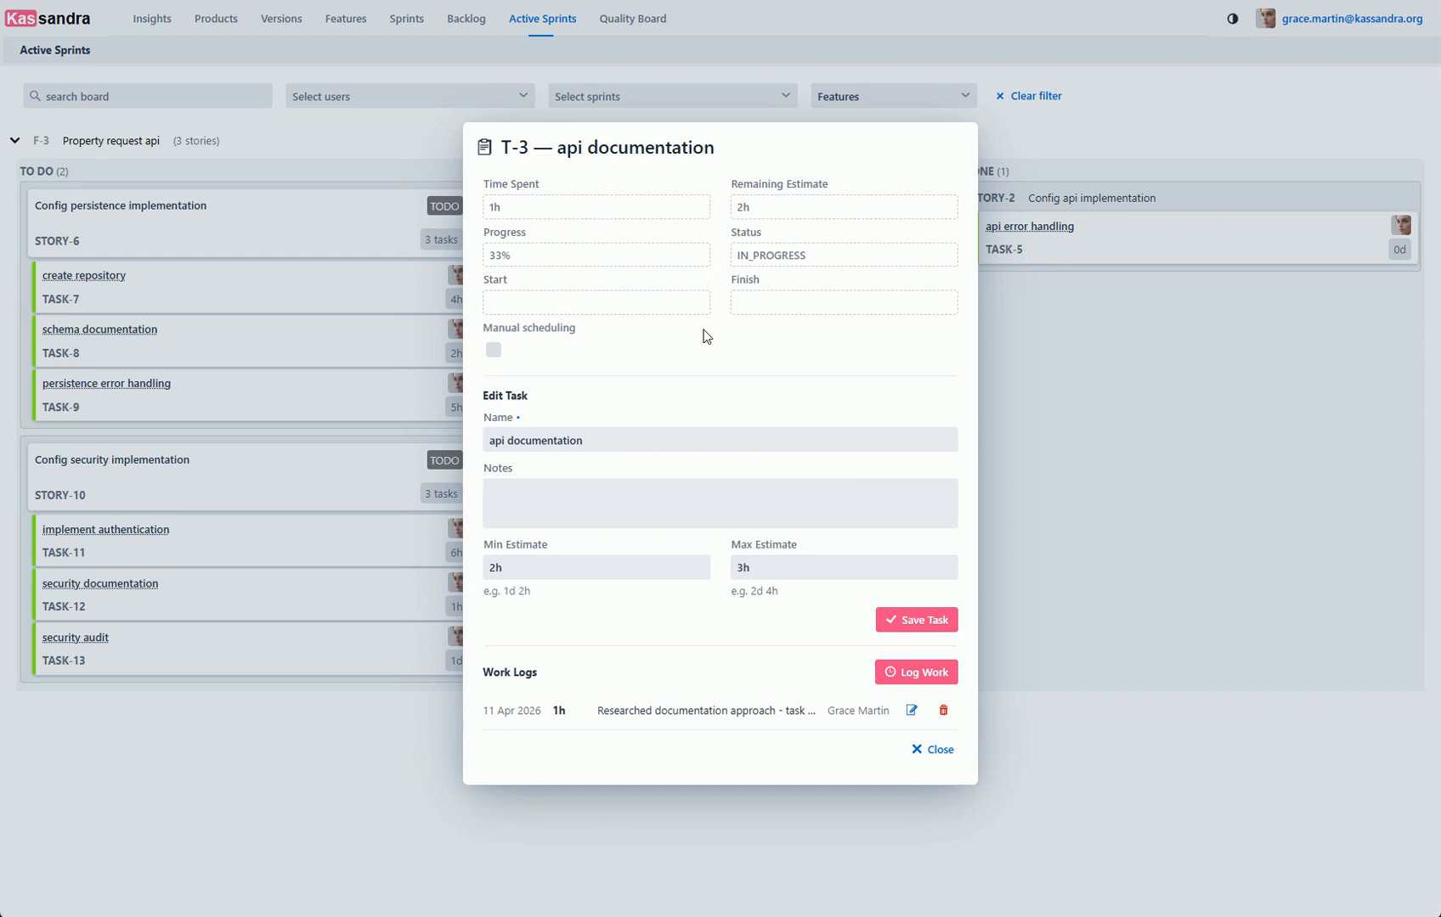
left_click(925, 750)
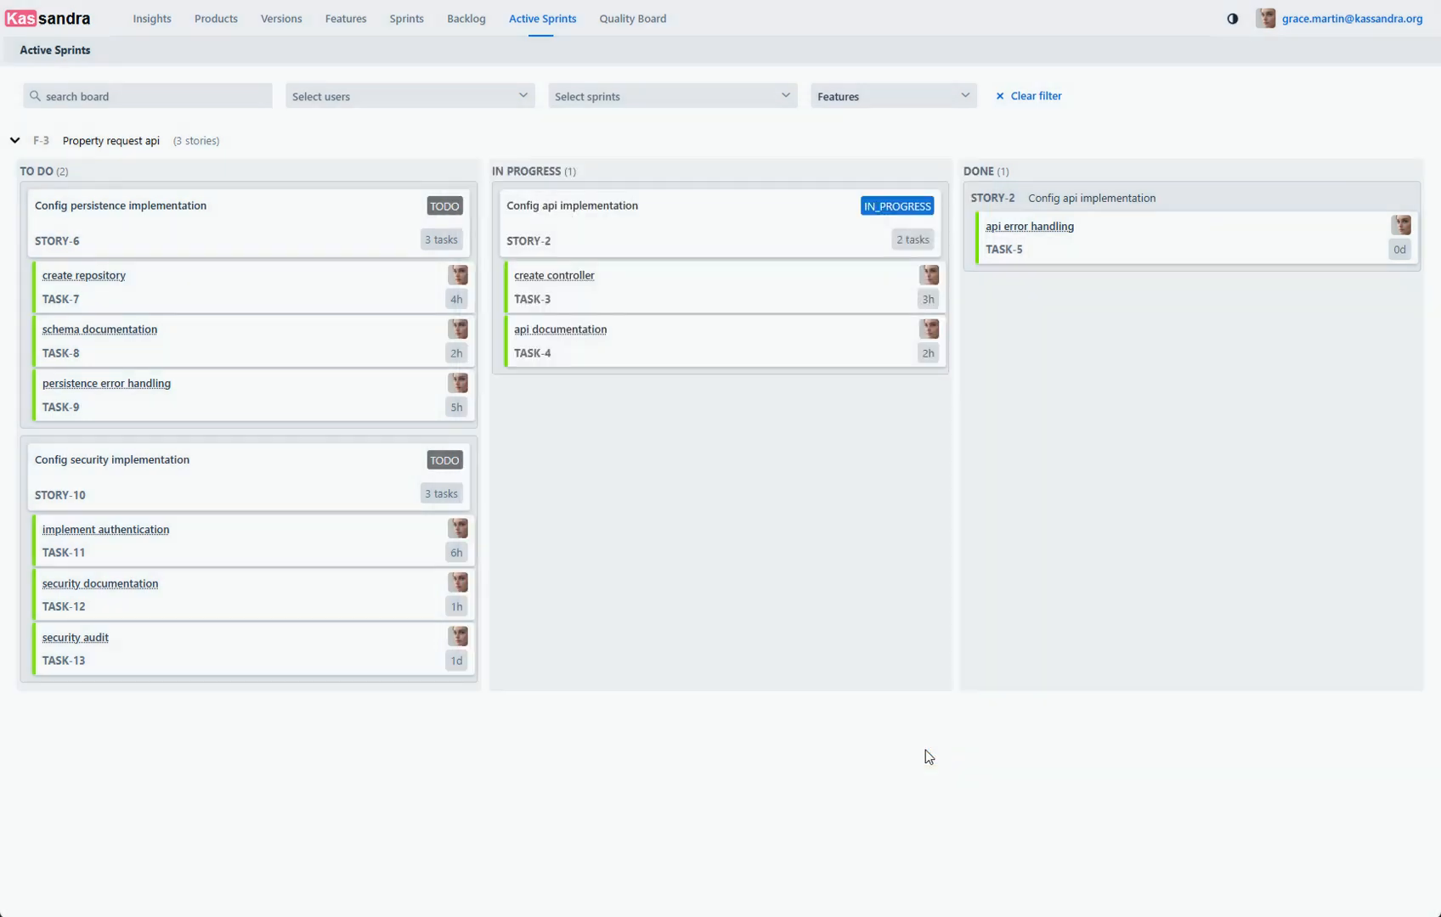